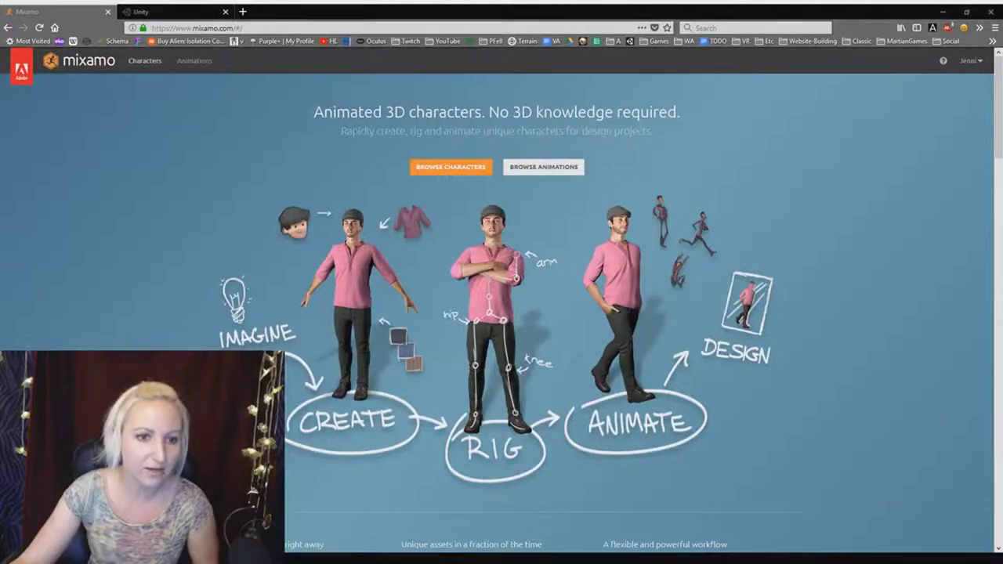
Open Mixamo's Characters page from the home page
left_click(144, 60)
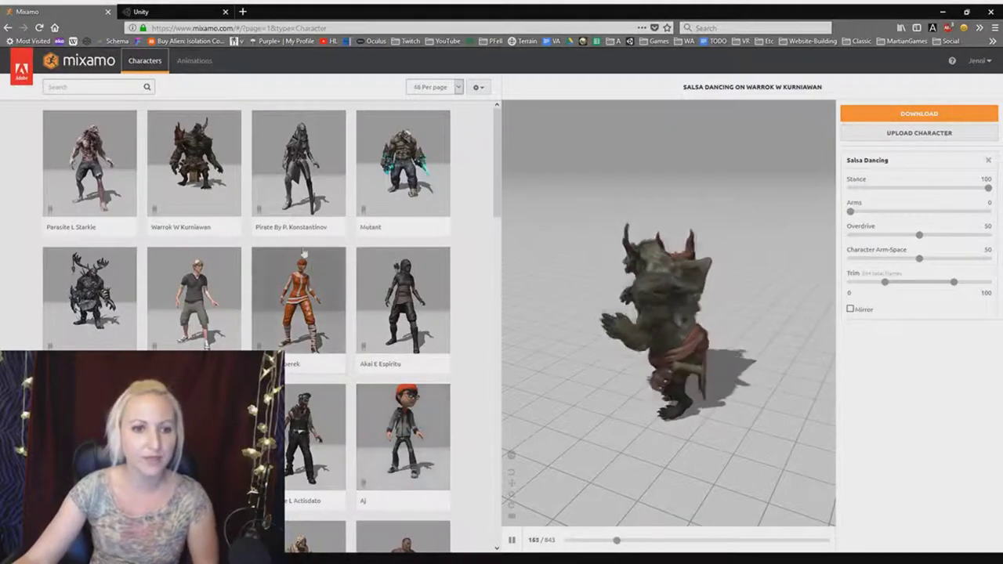
Browse the Mixamo Animations grid, then begin uploading a custom character
left_click(195, 63)
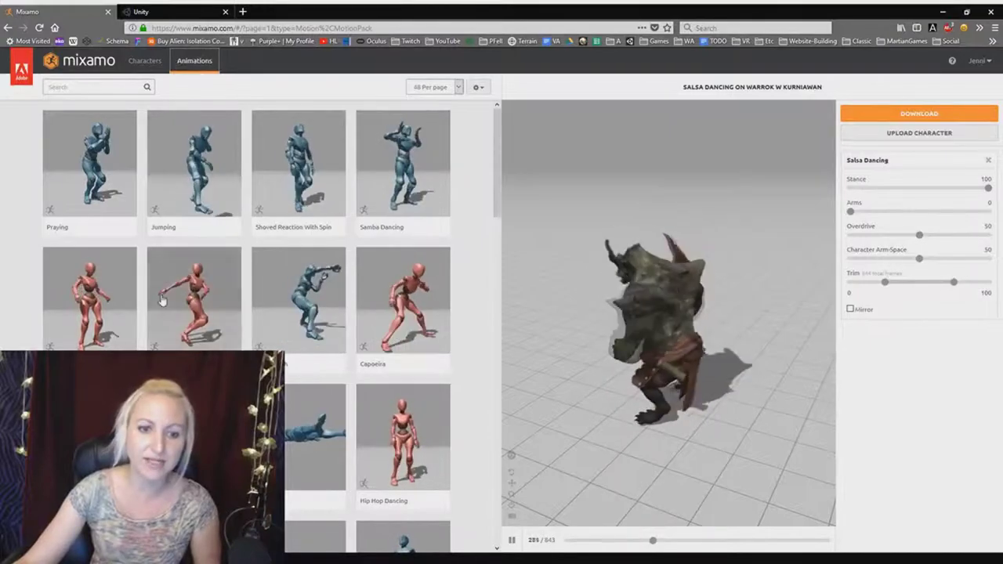
scroll(161, 300, "down", 10)
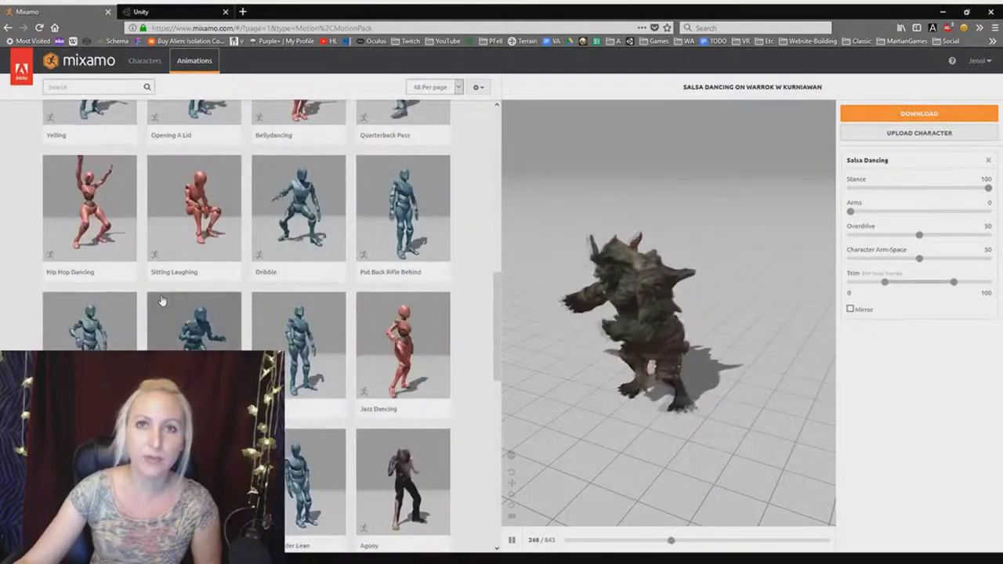
scroll(162, 302, "up", 10)
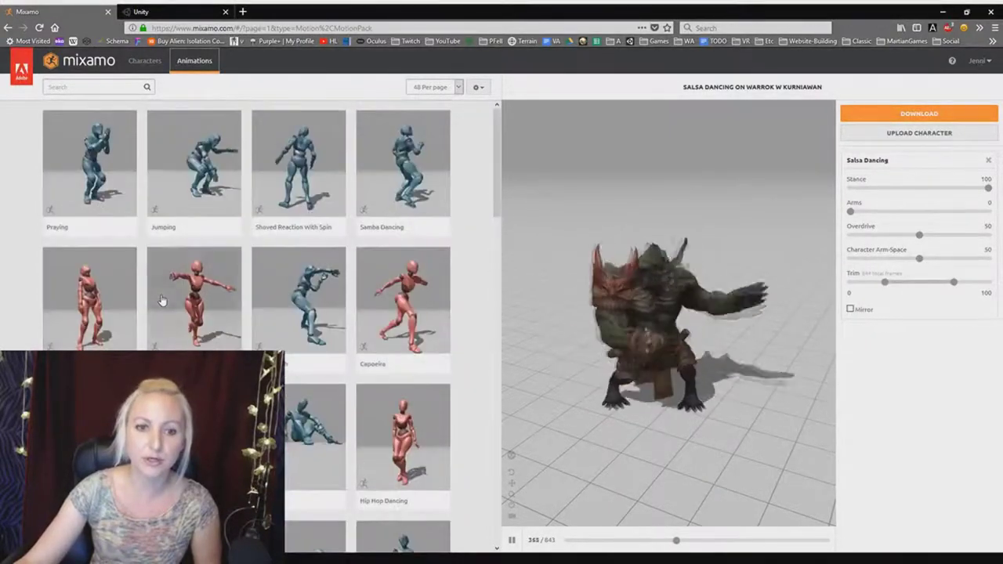
left_click(908, 135)
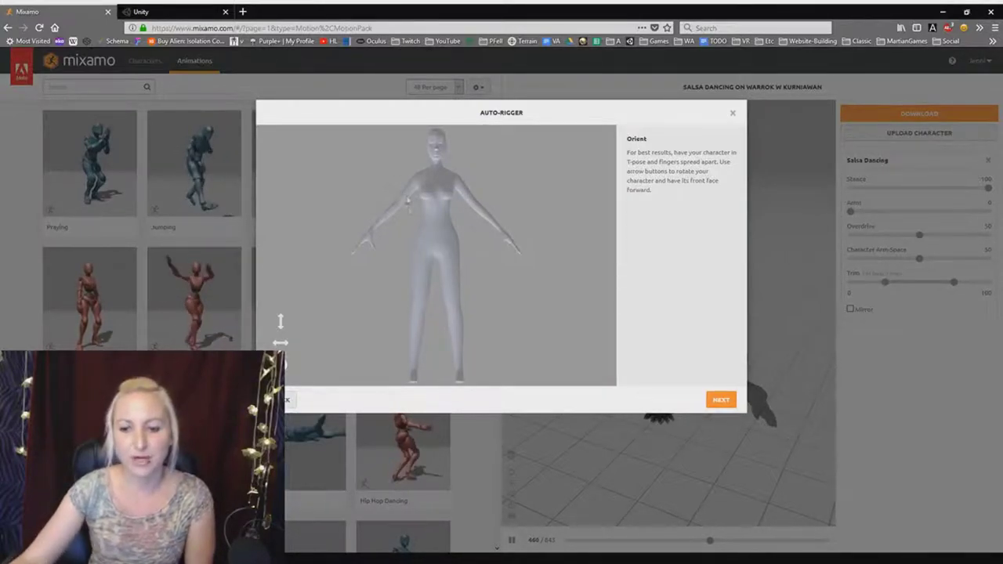
Advance the Auto-Rigger past the Orient step and place the chin marker
left_click(718, 400)
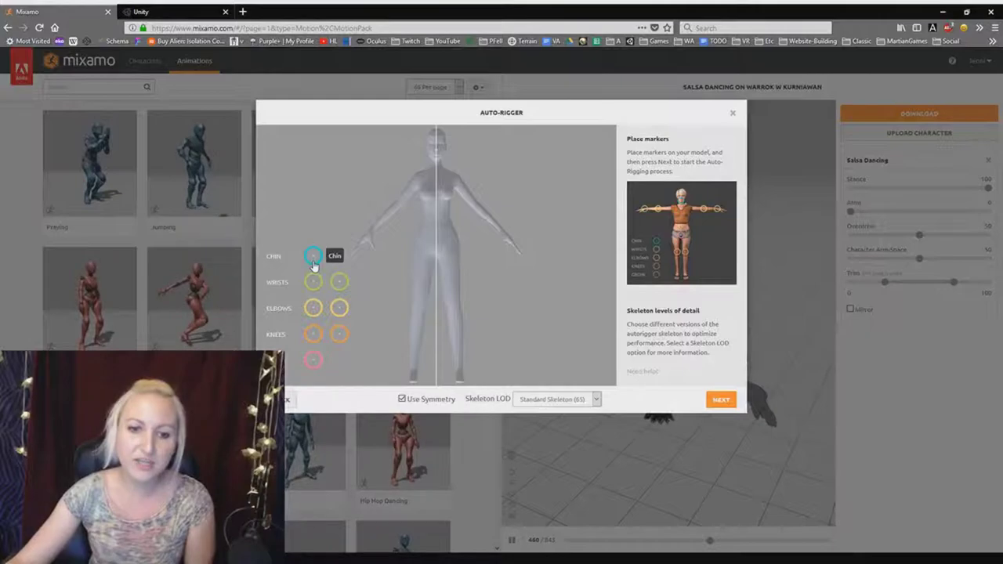
mouse_move(314, 265)
left_mouse_down()
mouse_move(347, 245)
mouse_move(430, 153)
mouse_move(436, 164)
left_mouse_up()
Place the wrist, elbow, knee and groin markers, then run auto-rigging
mouse_move(312, 286)
left_mouse_down()
mouse_move(352, 233)
mouse_move(372, 232)
left_mouse_up()
left_click_drag(312, 308, 397, 204)
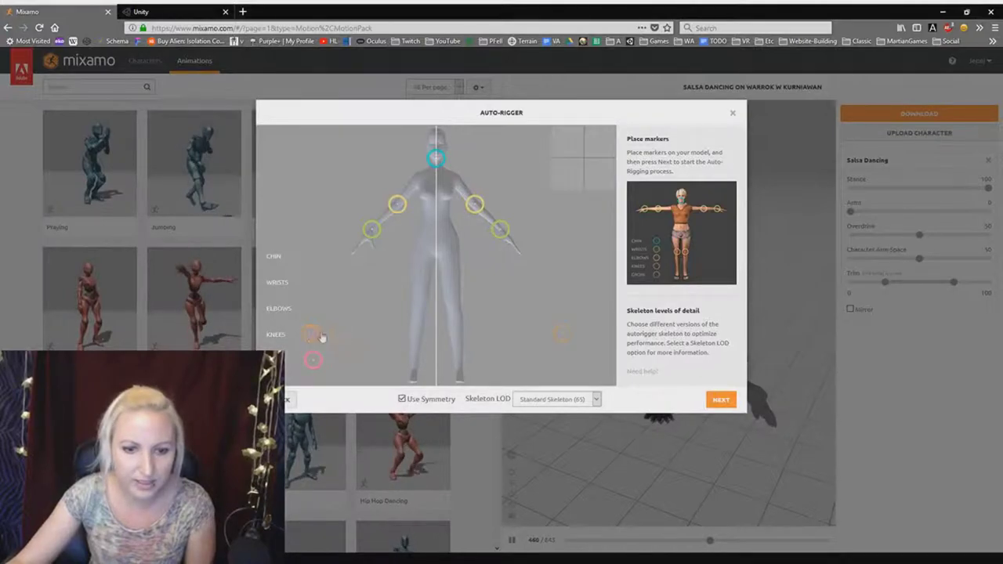
left_click_drag(406, 311, 418, 313)
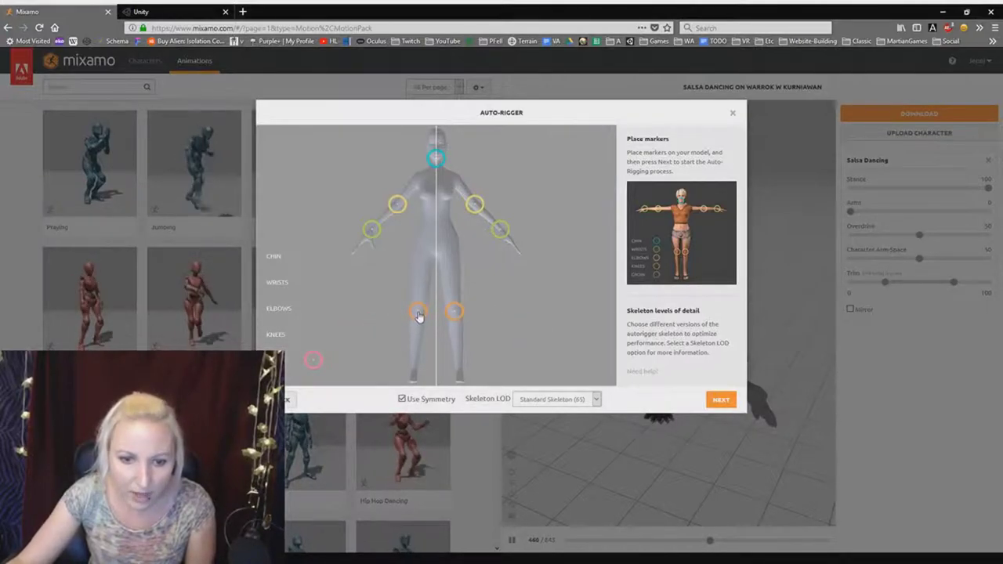
left_click_drag(314, 360, 440, 262)
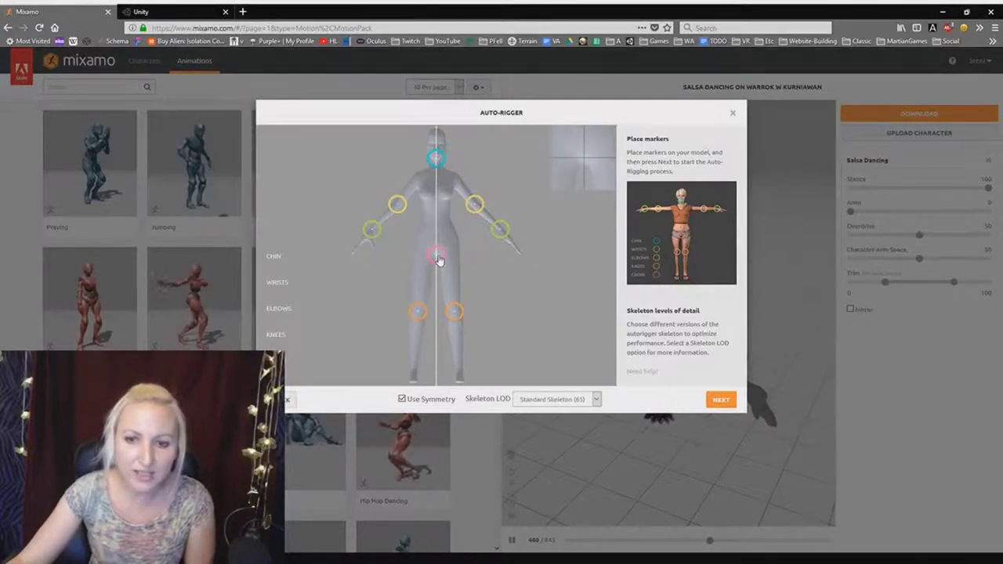
left_click(715, 401)
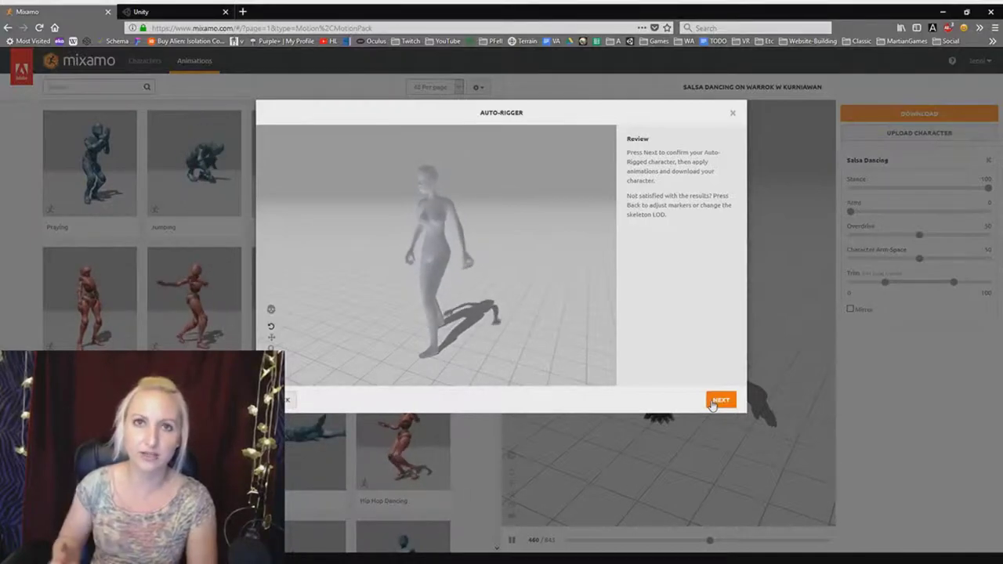
left_click(719, 400)
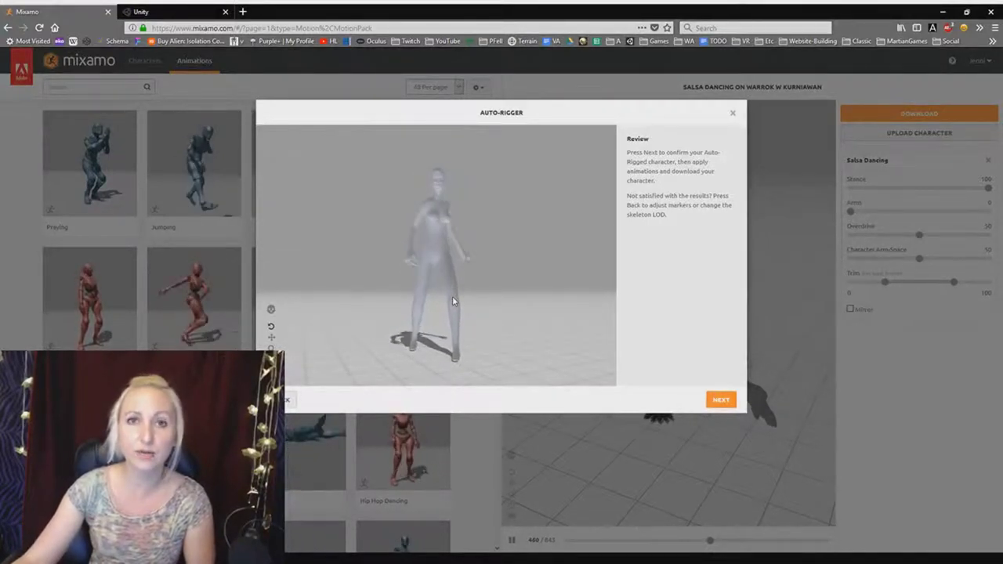
Orbit the rigged preview and confirm the woman as the new character
left_click_drag(452, 300, 485, 303)
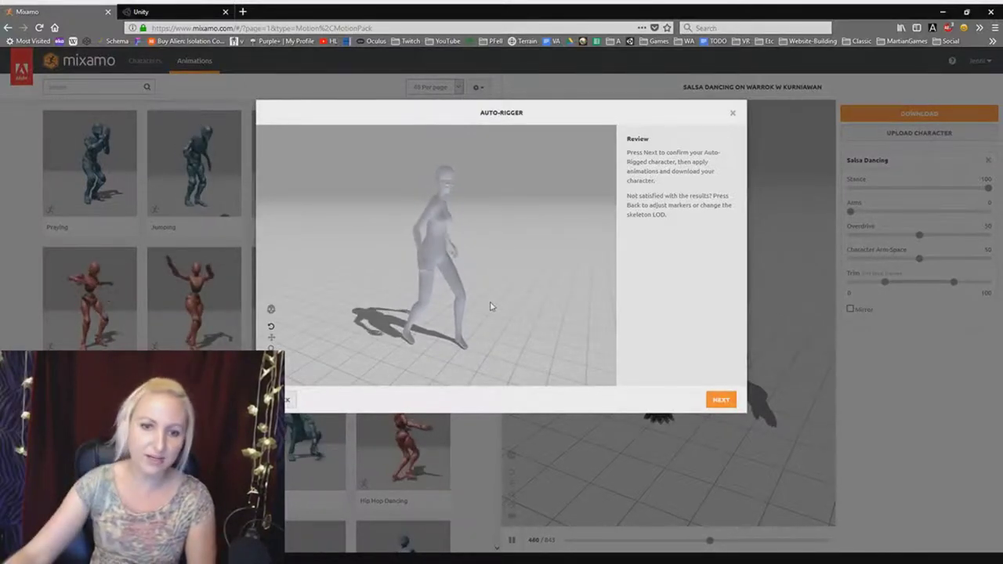
left_click(720, 401)
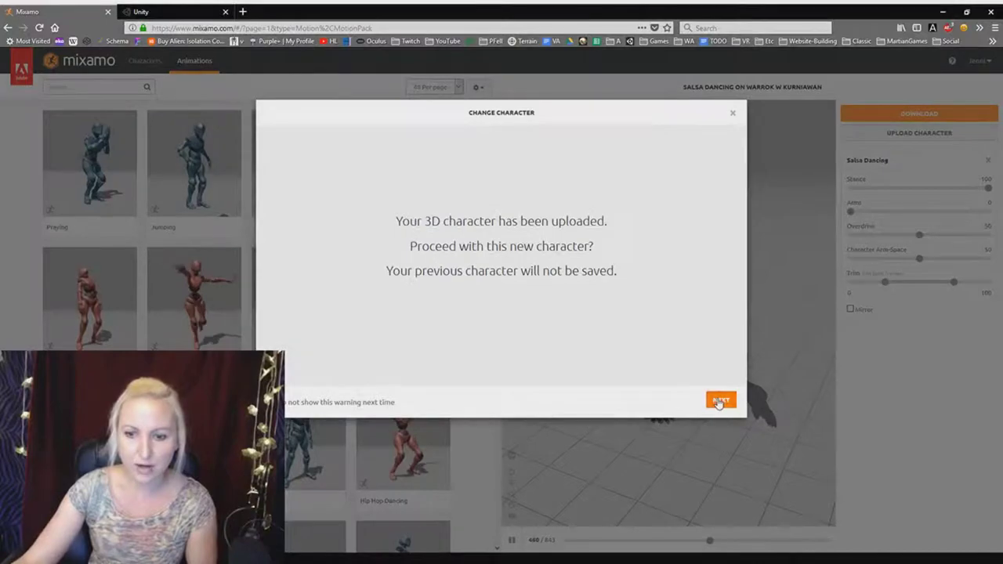
left_click(719, 401)
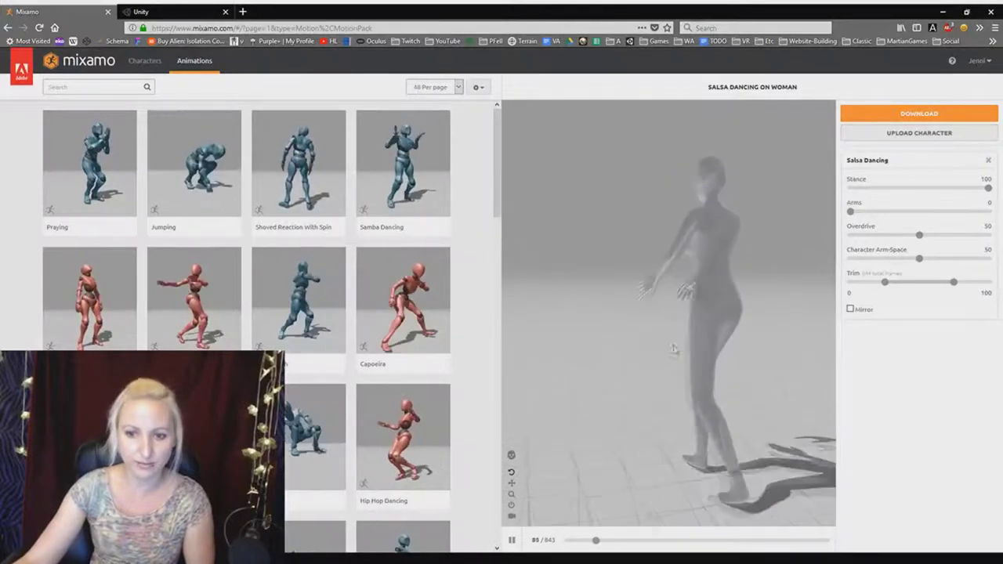
Preview Rifle Punch, then search 'idle' and preview an Idle animation on her
left_click(304, 298)
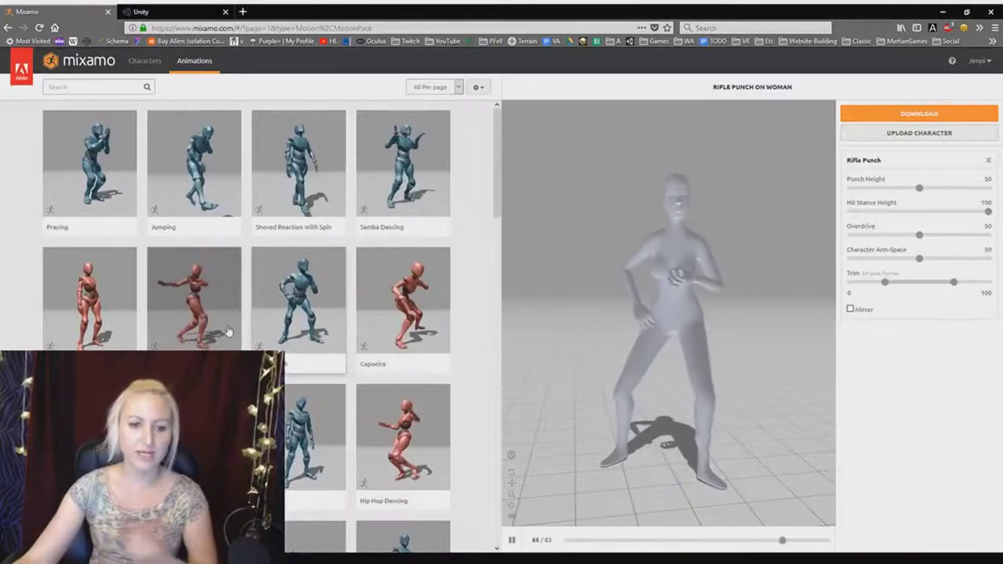
left_click(134, 83)
type("idle")
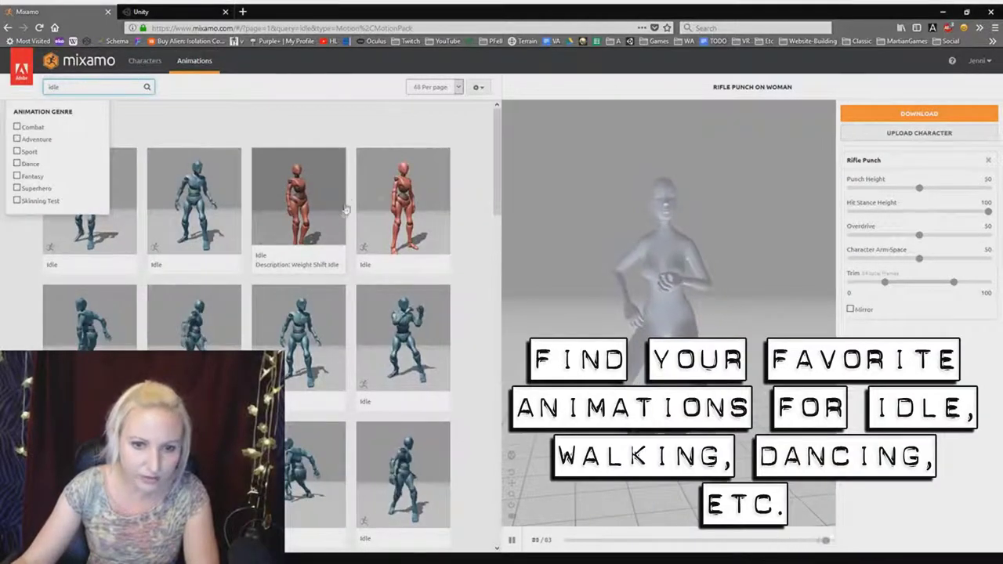
left_click(307, 222)
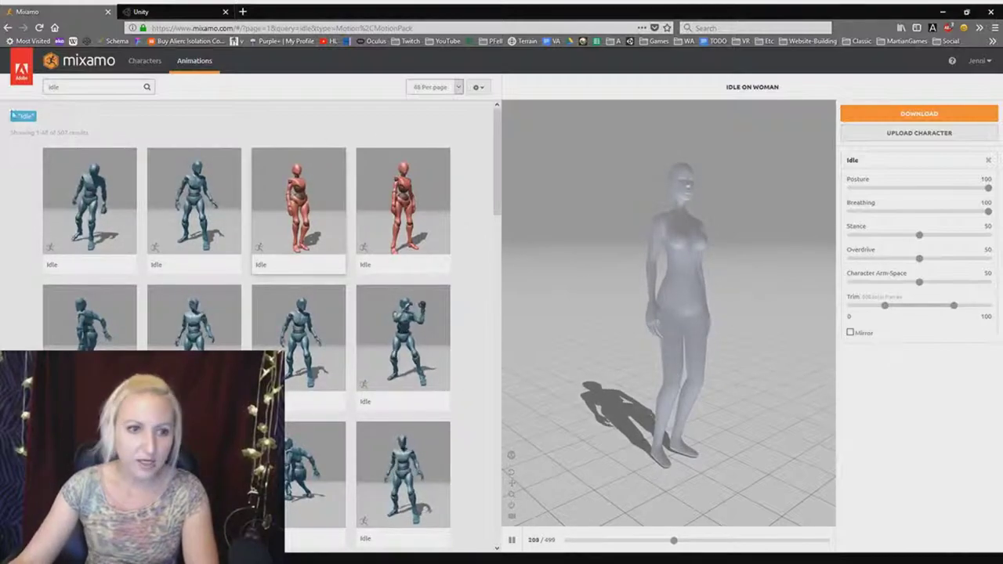
Search 'walking', apply Catwalk Walking, and set Sassyness to 19 and Stride to 61
left_click(83, 89)
type("walk")
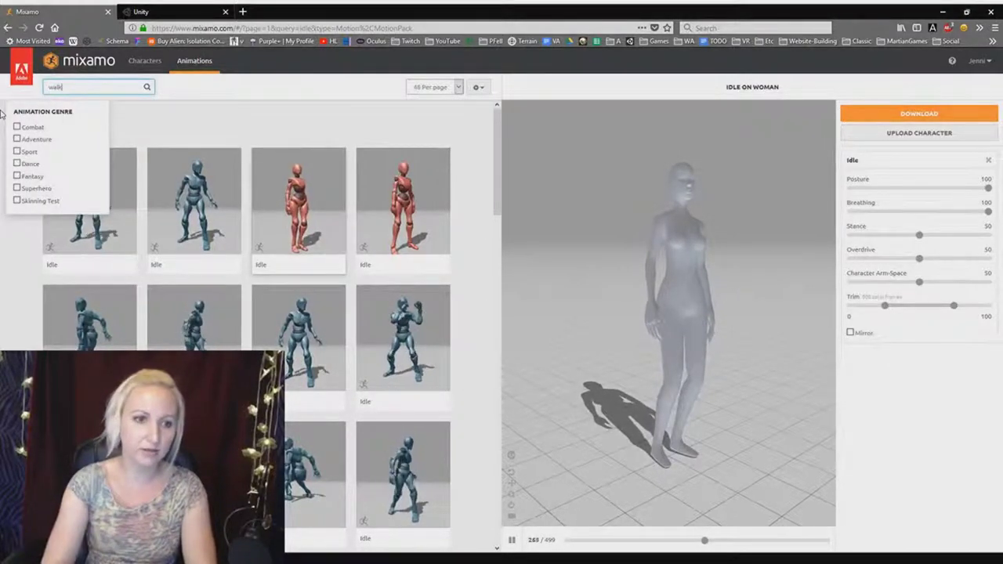
type("ing")
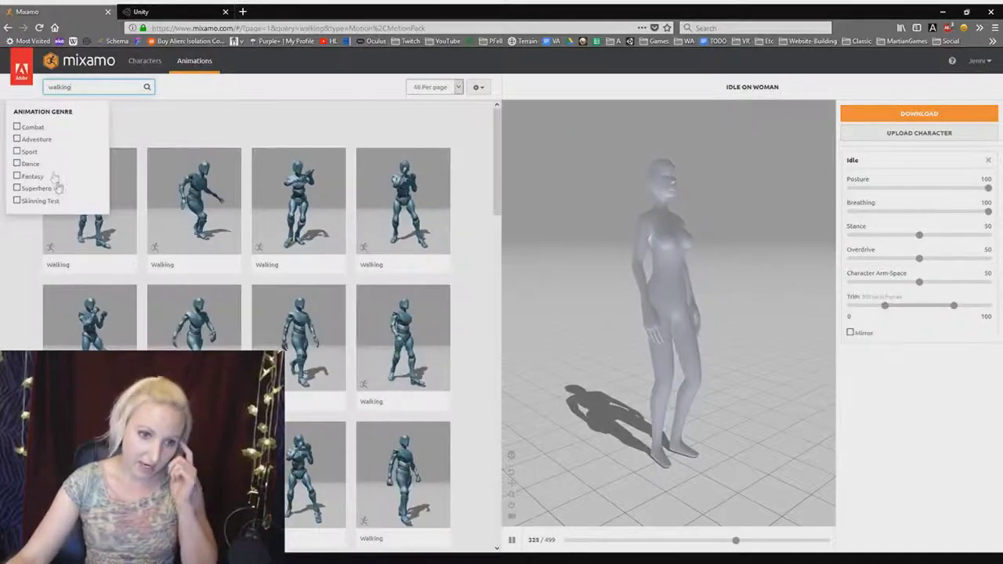
scroll(313, 337, "down", 1)
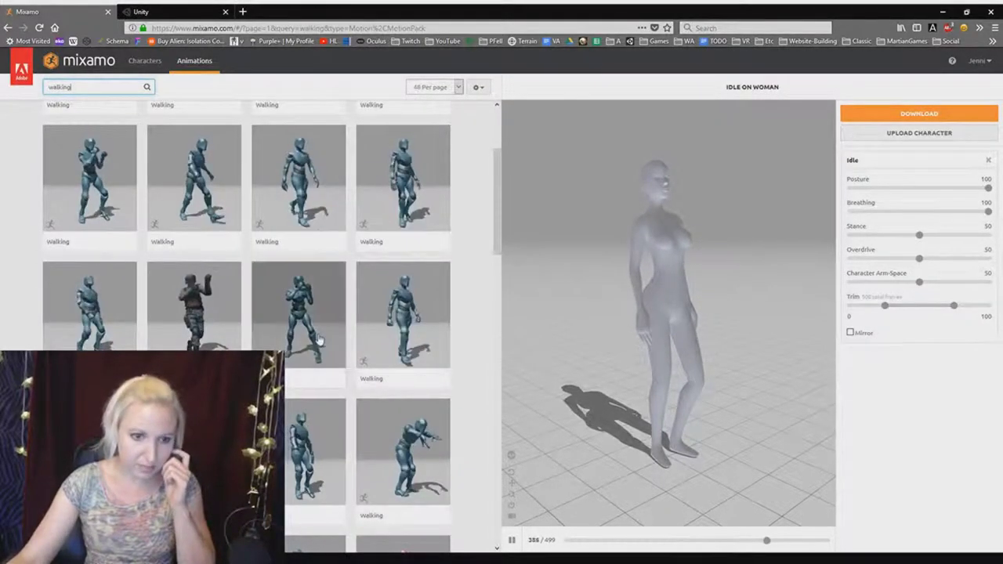
scroll(319, 338, "down", 4)
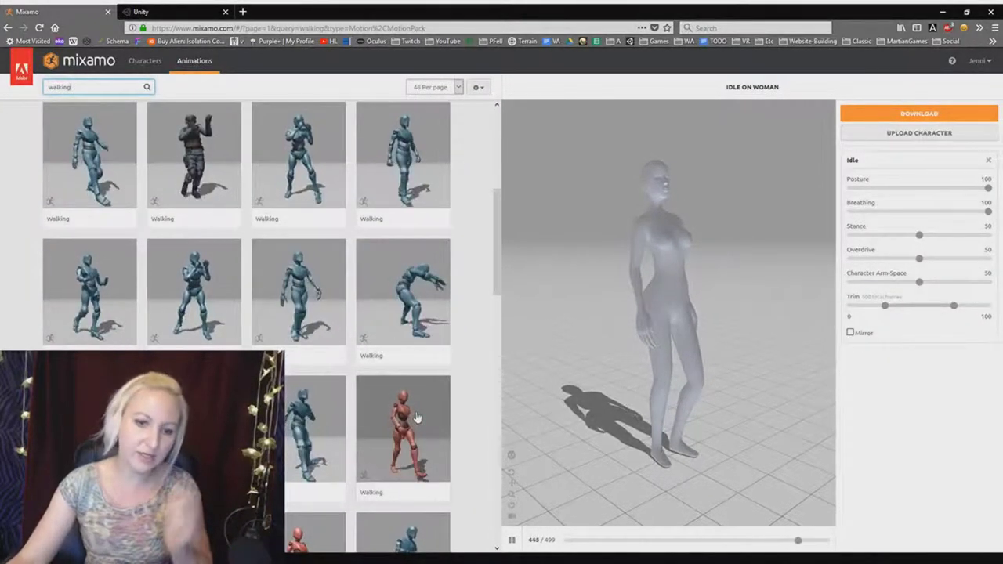
scroll(411, 235, "down", 2)
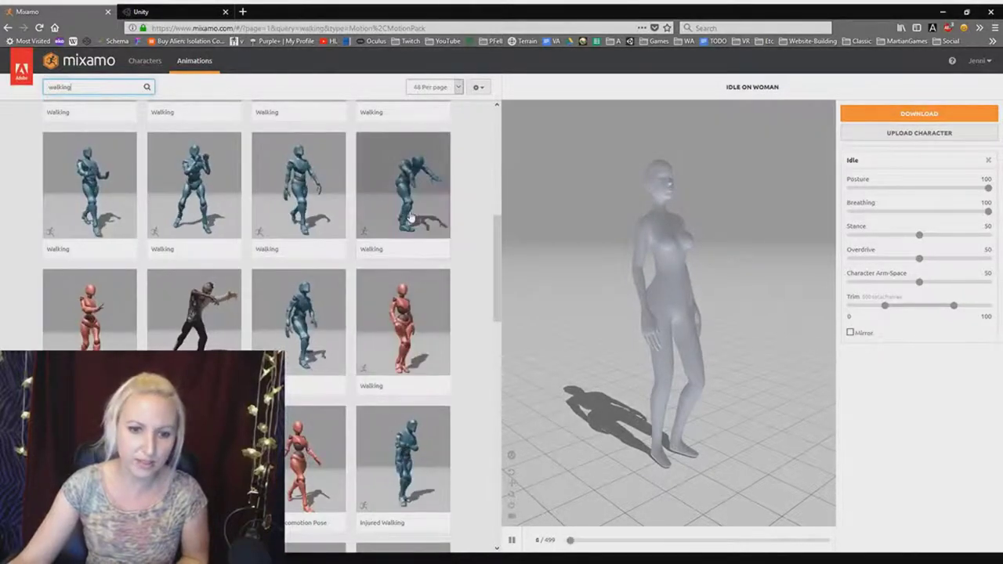
scroll(357, 312, "down", 5)
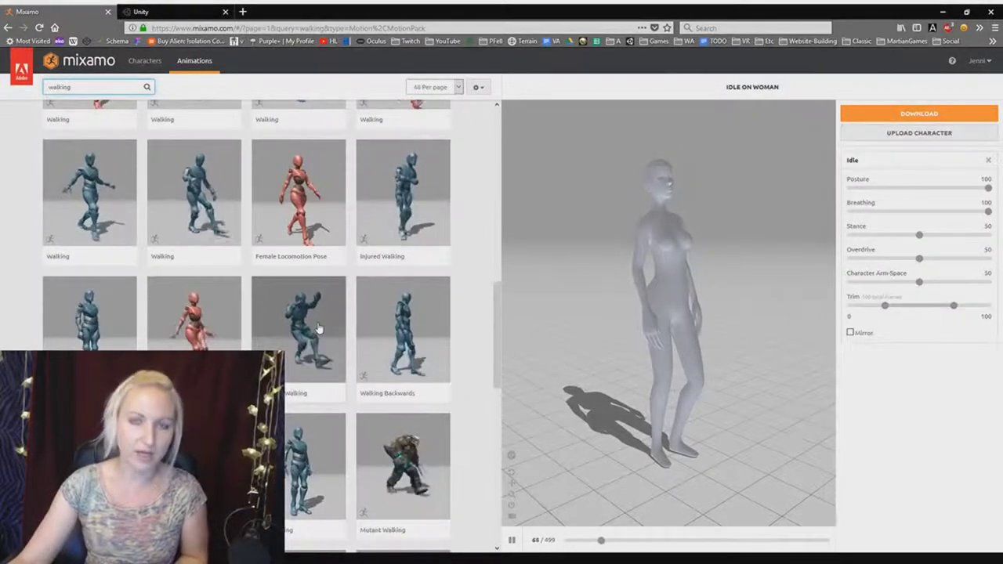
left_click(211, 336)
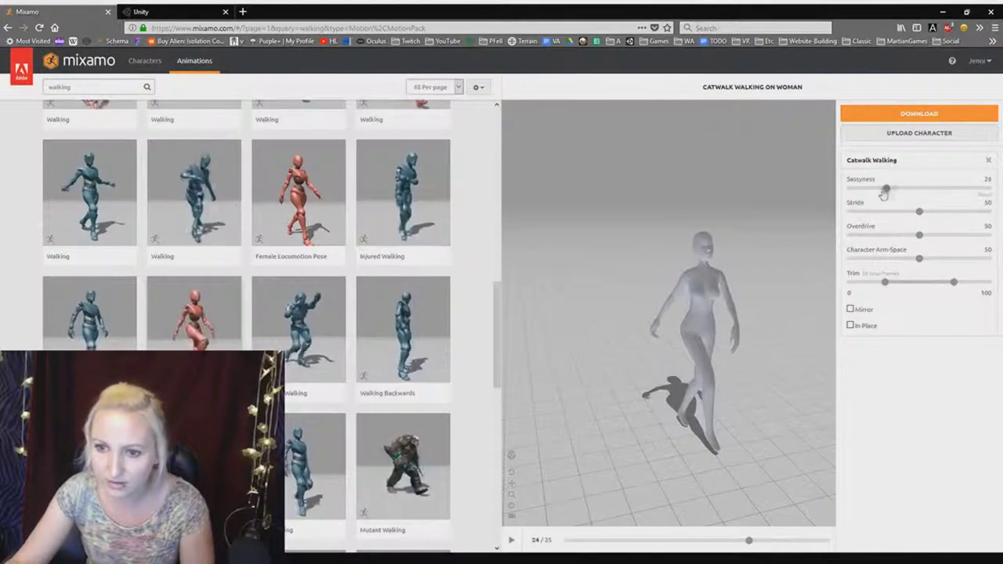
left_click_drag(884, 194, 878, 193)
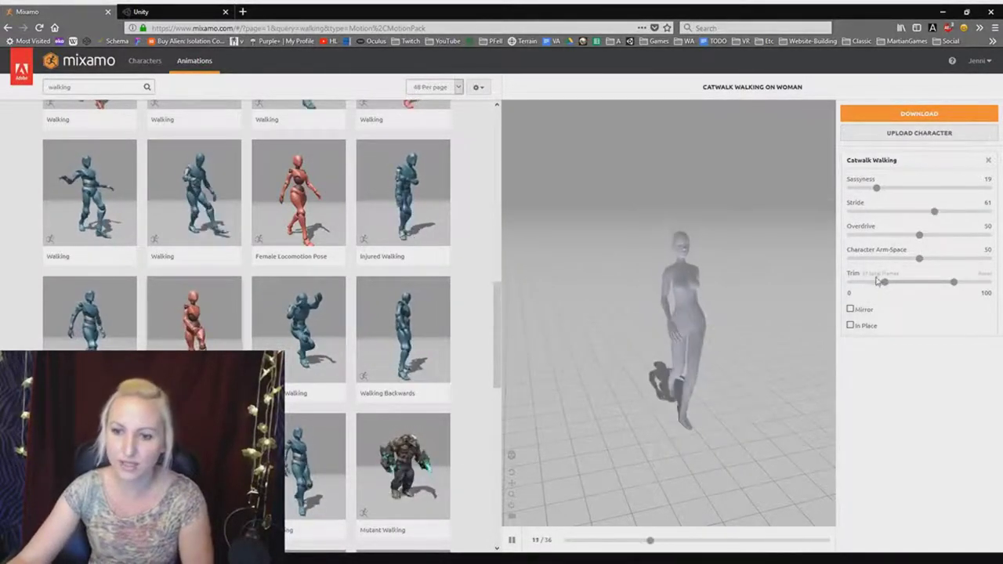
left_click(911, 114)
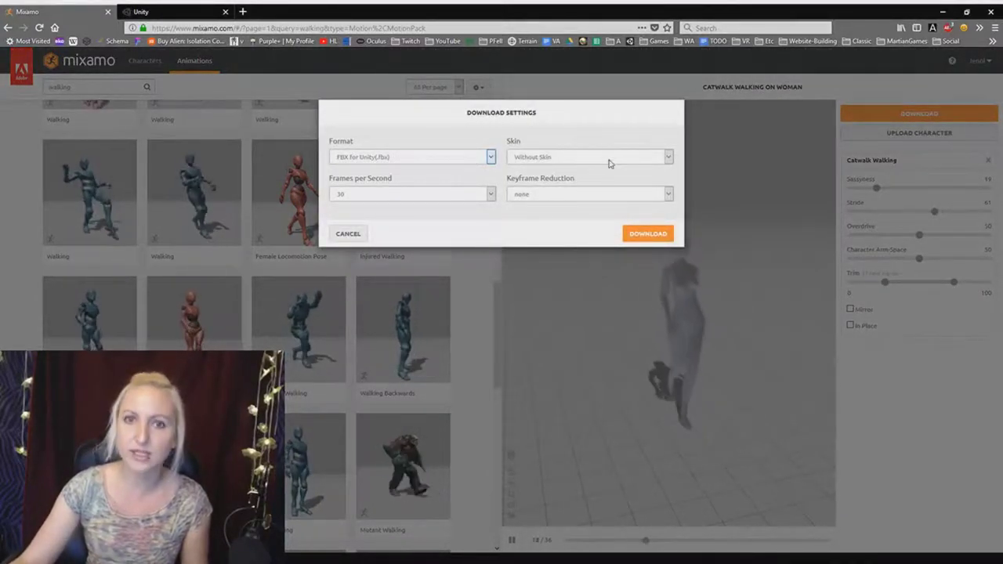
Download the catwalk animation as FBX for Unity, With Skin, at 30 fps
left_click(669, 159)
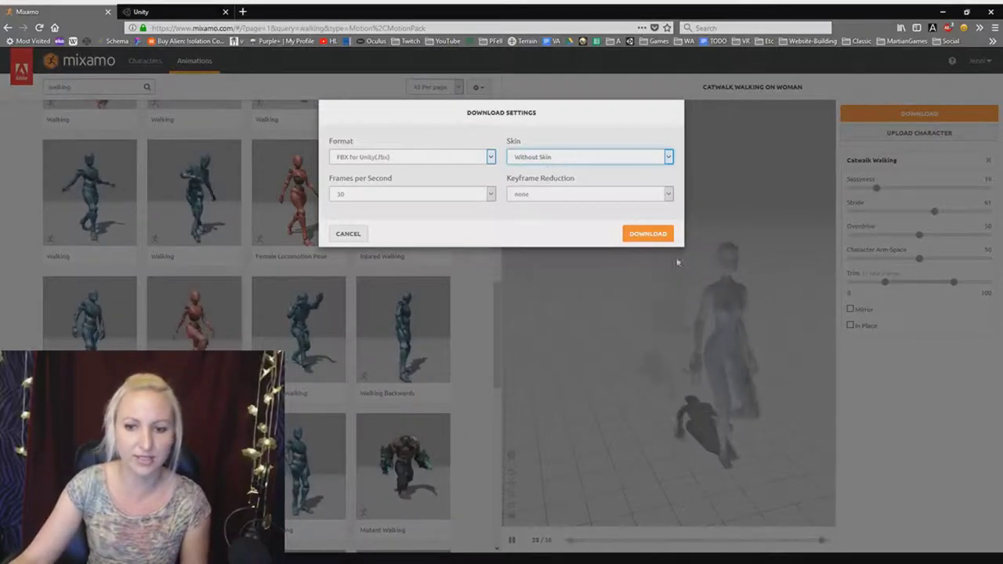
key("Up")
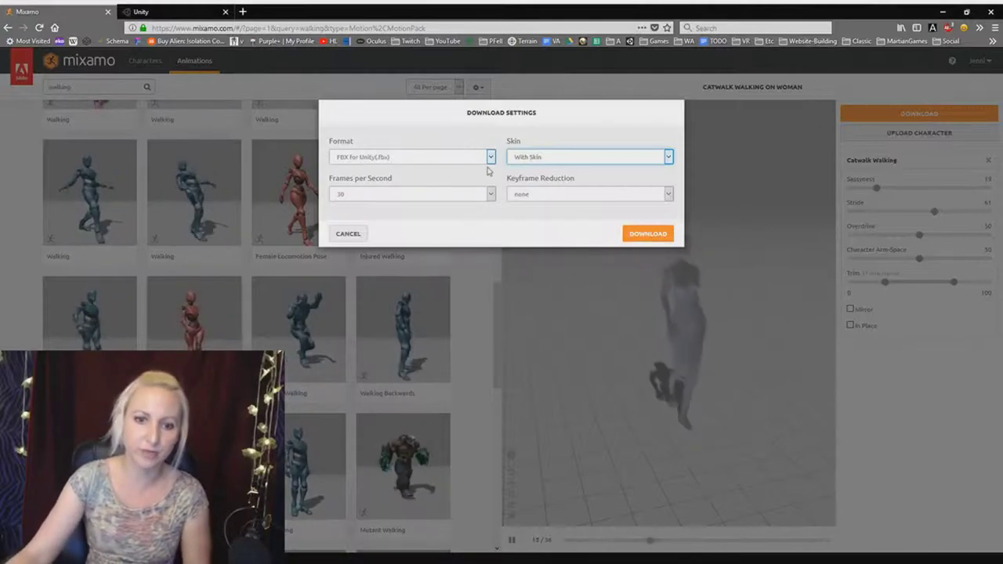
key("shift+Tab")
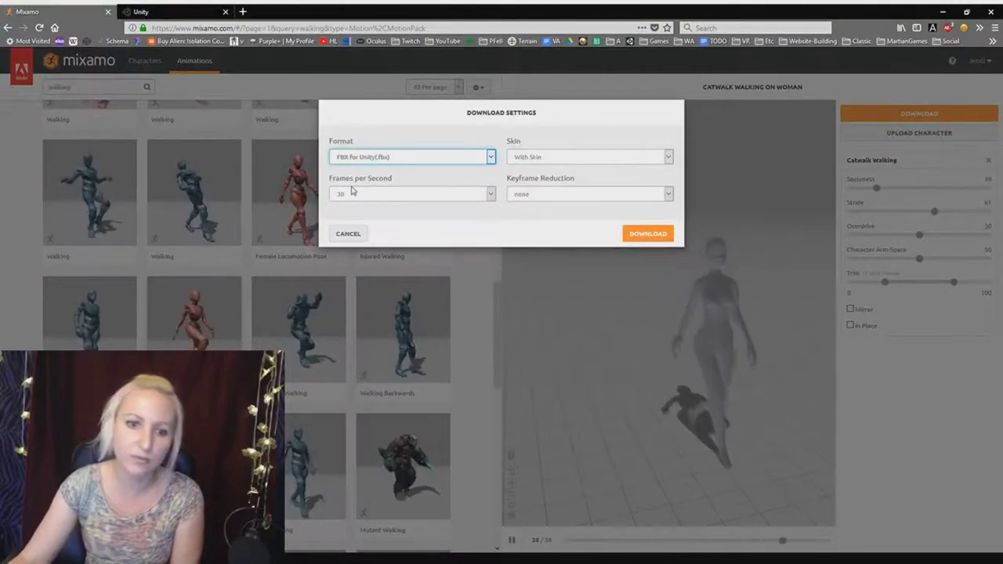
left_click(648, 232)
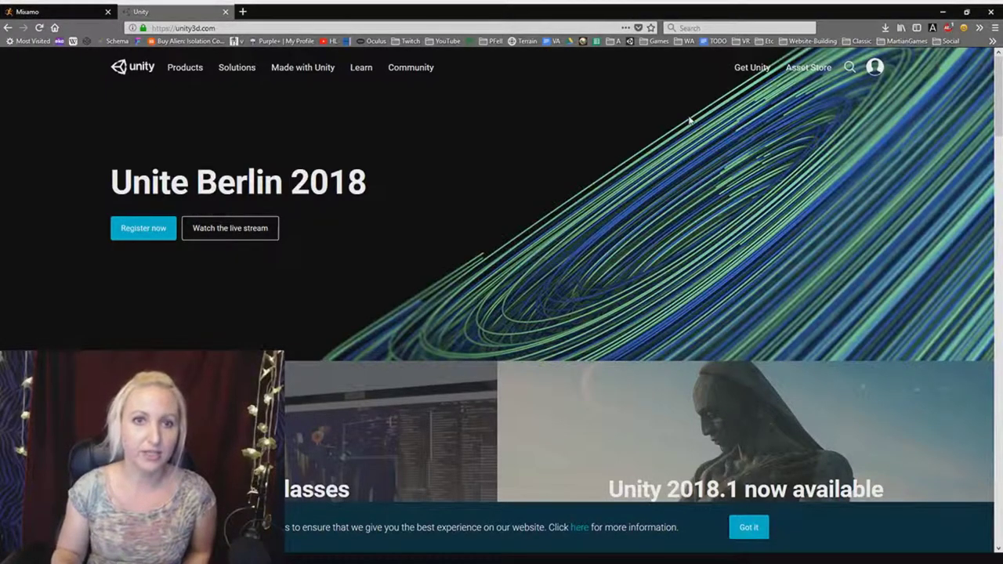
Go to Get Unity on unity3d.com and open the Unity Personal download page
left_click(741, 69)
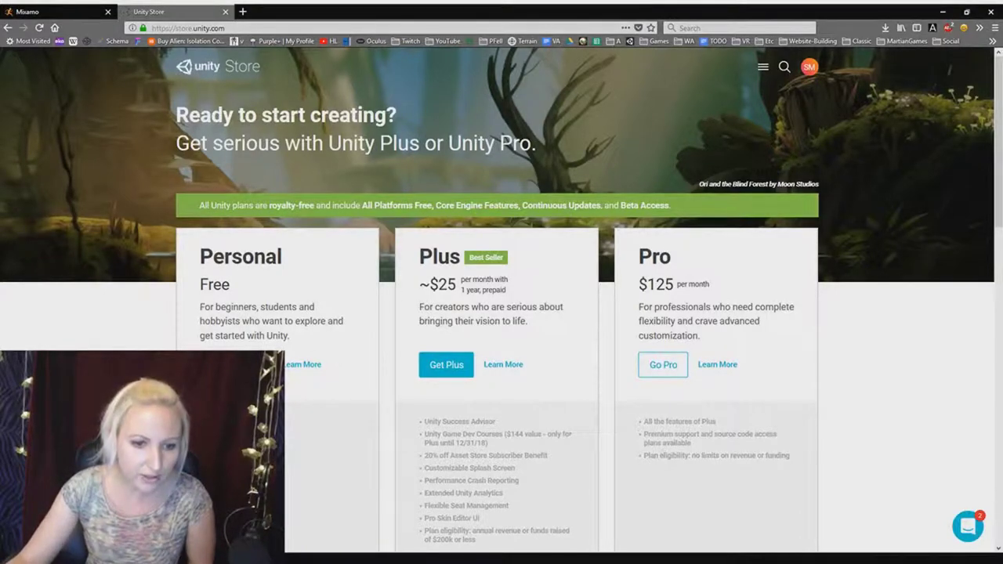
left_click(227, 365)
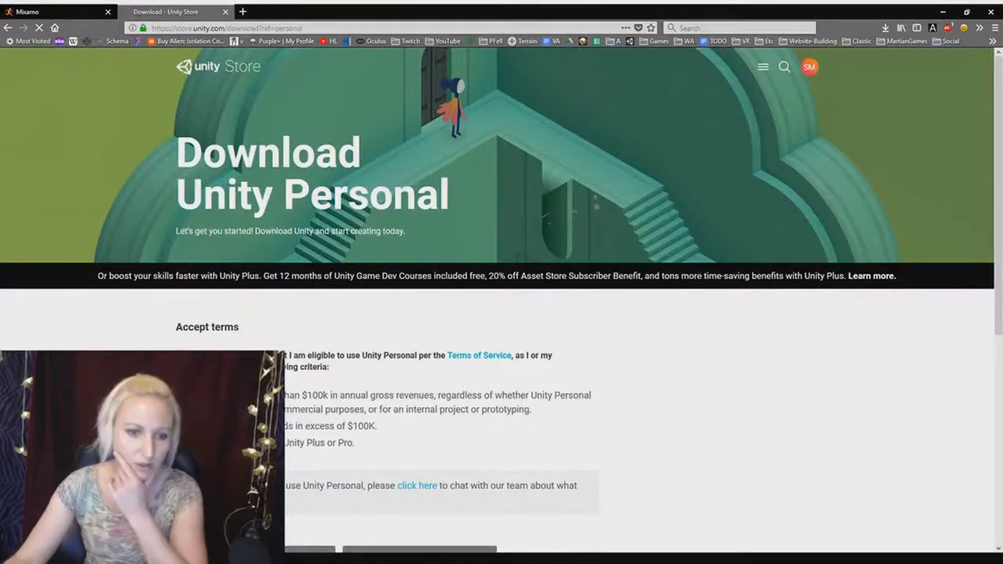
Download the Unity Personal installer for Windows and reach the thank-you page
scroll(502, 314, "down", 3)
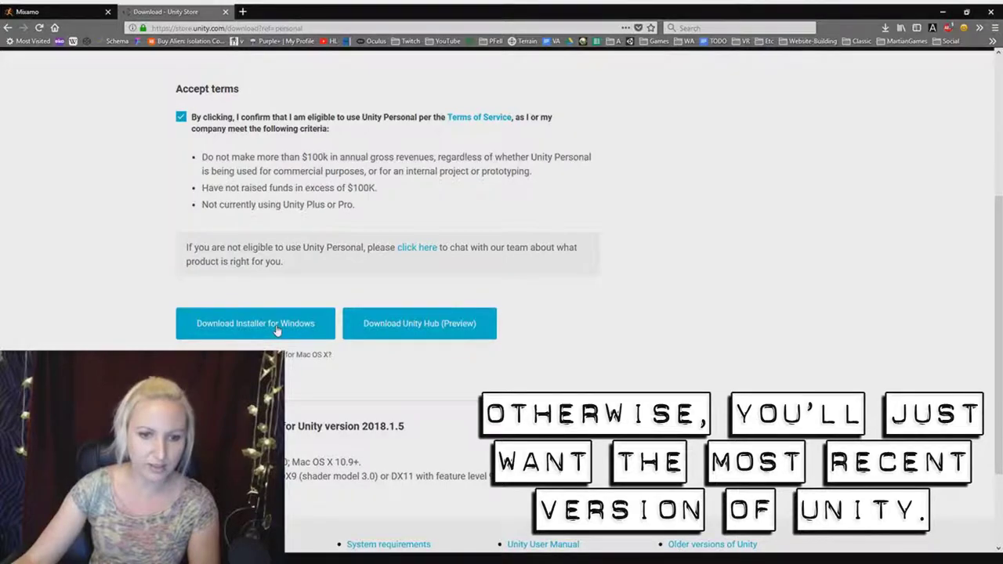
left_click(285, 335)
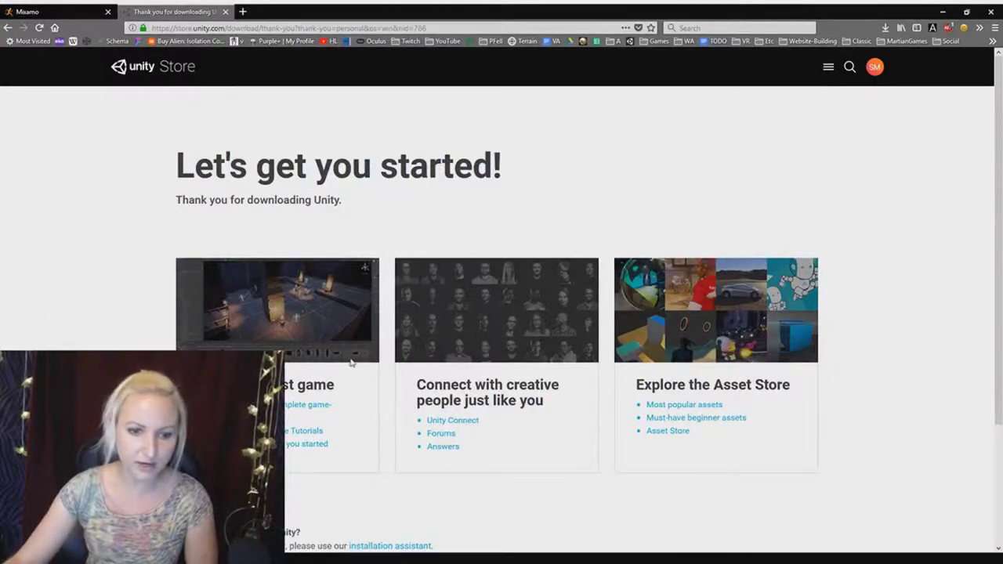
scroll(348, 361, "down", 3)
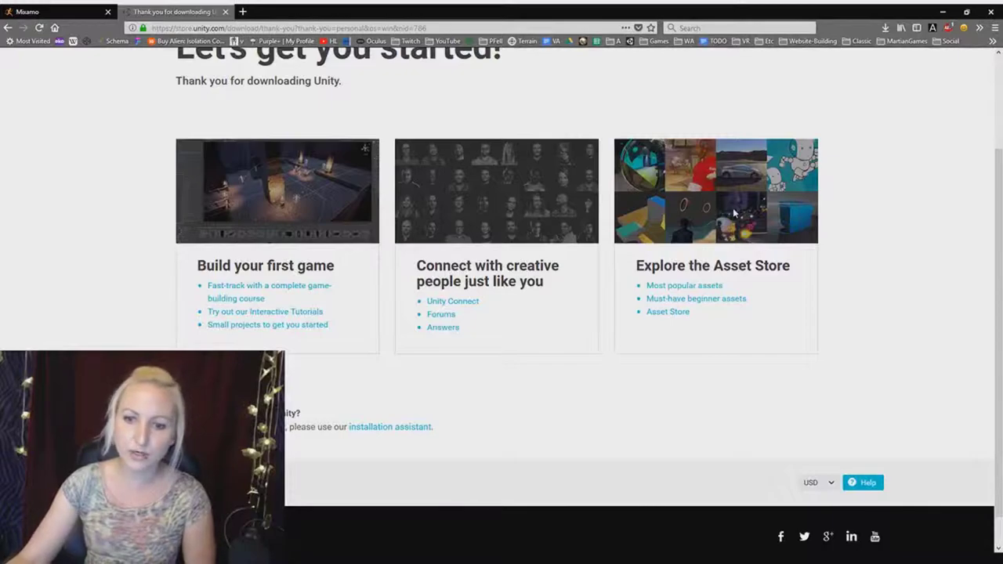
Open the Unity Asset Store and search it for 'environment' assets
left_click(662, 313)
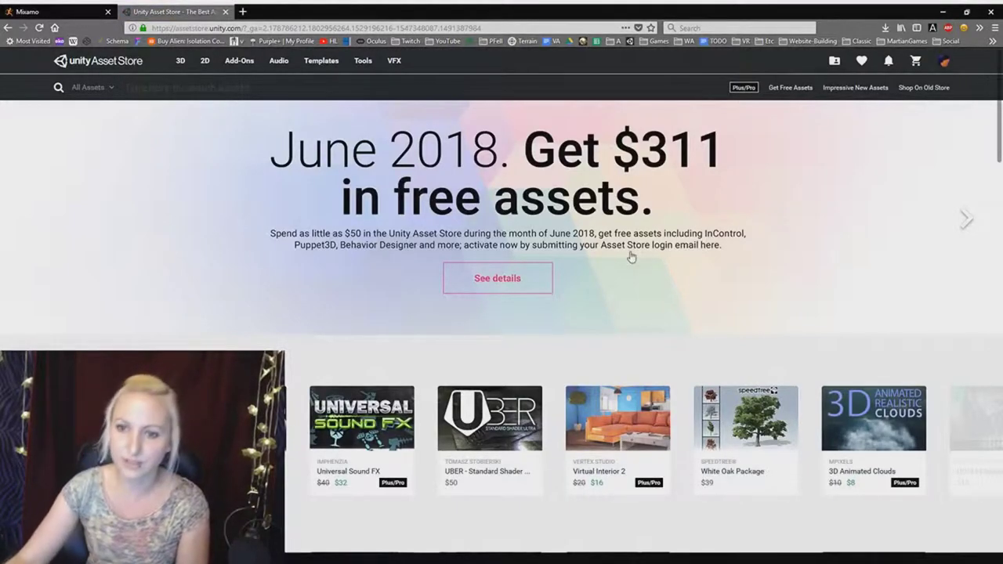
left_click(795, 88)
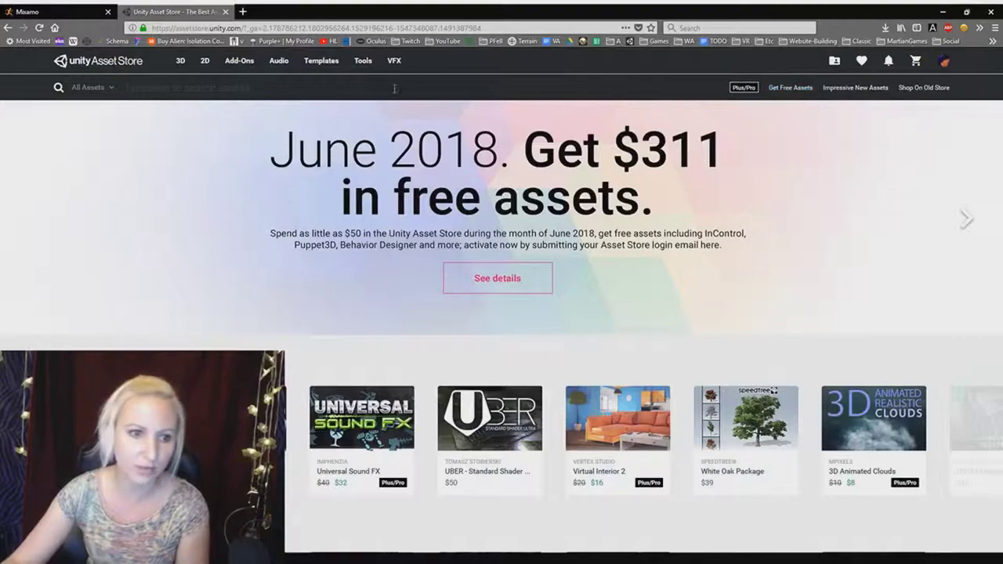
left_click(108, 90)
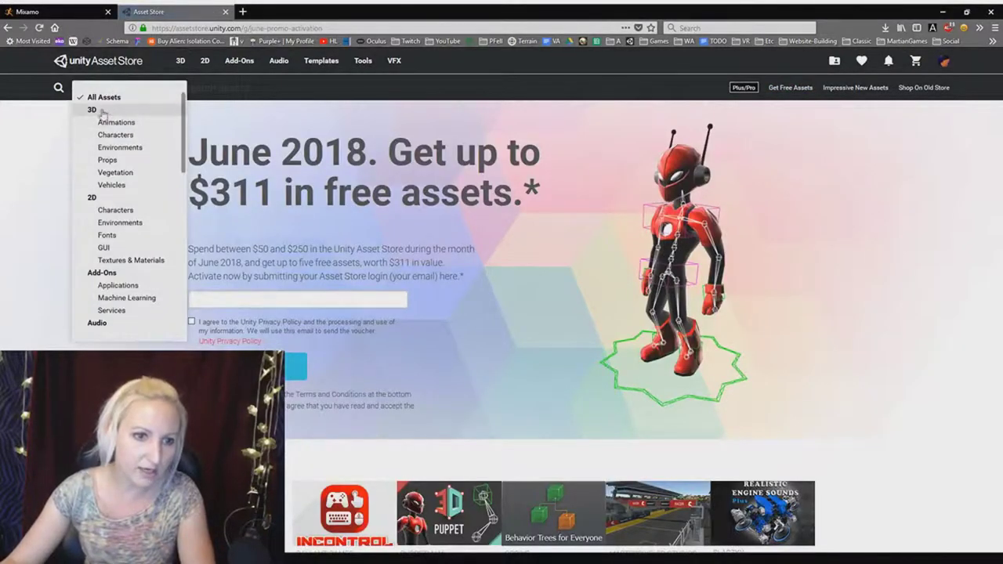
left_click(261, 87)
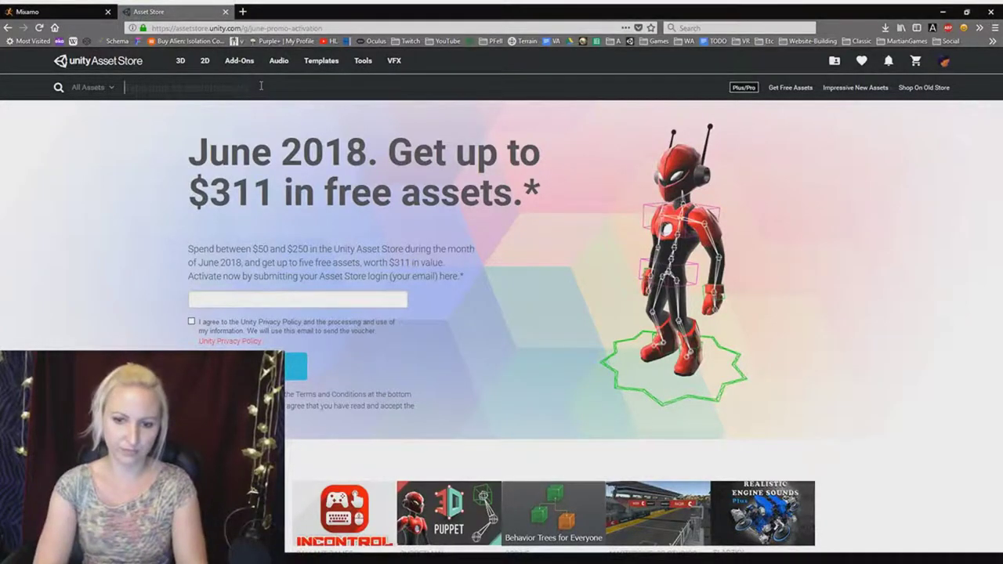
type("environm")
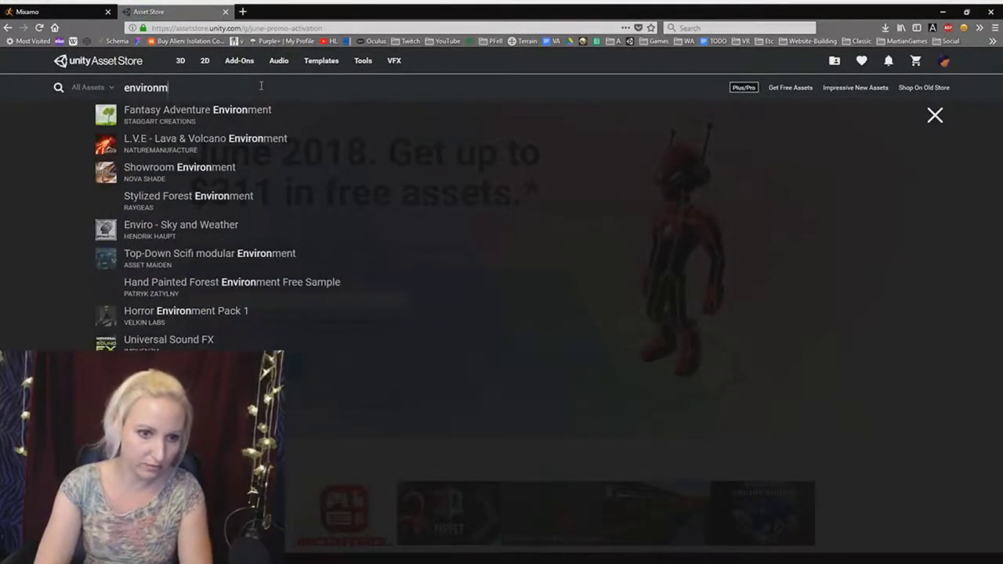
type("ent")
key("Return")
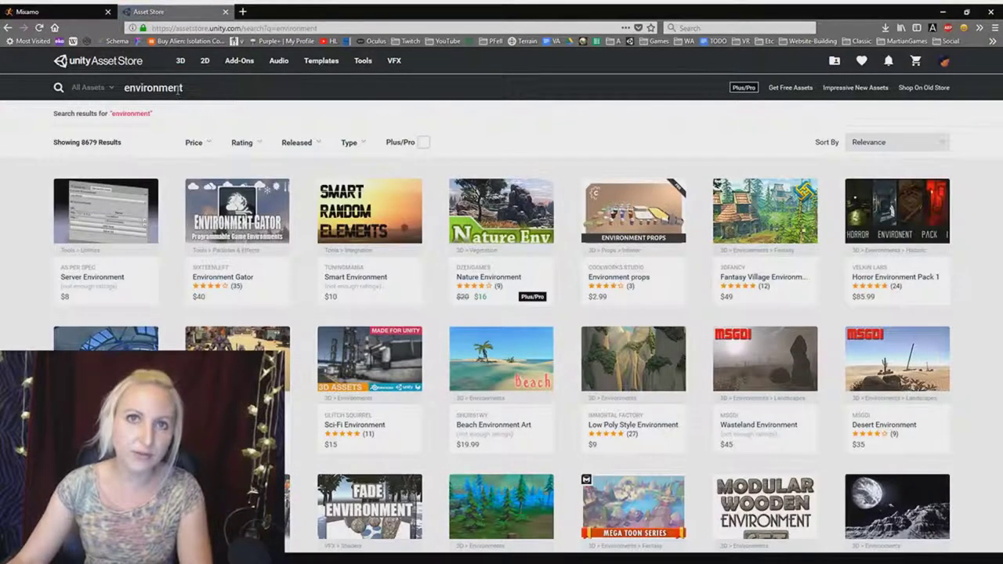
Filter the environment results to free assets with a $0–$0 price range
left_click(196, 143)
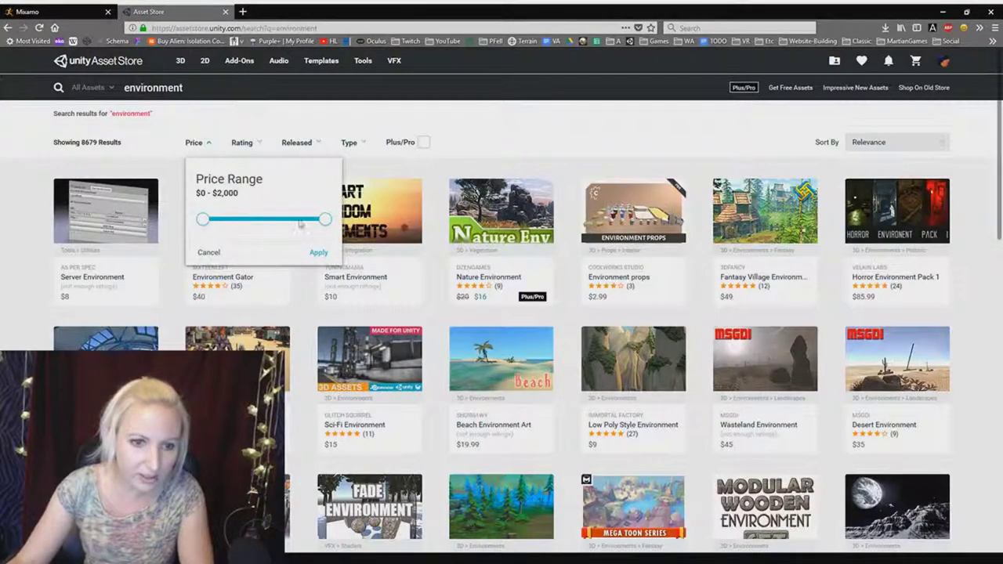
left_click_drag(325, 225, 202, 241)
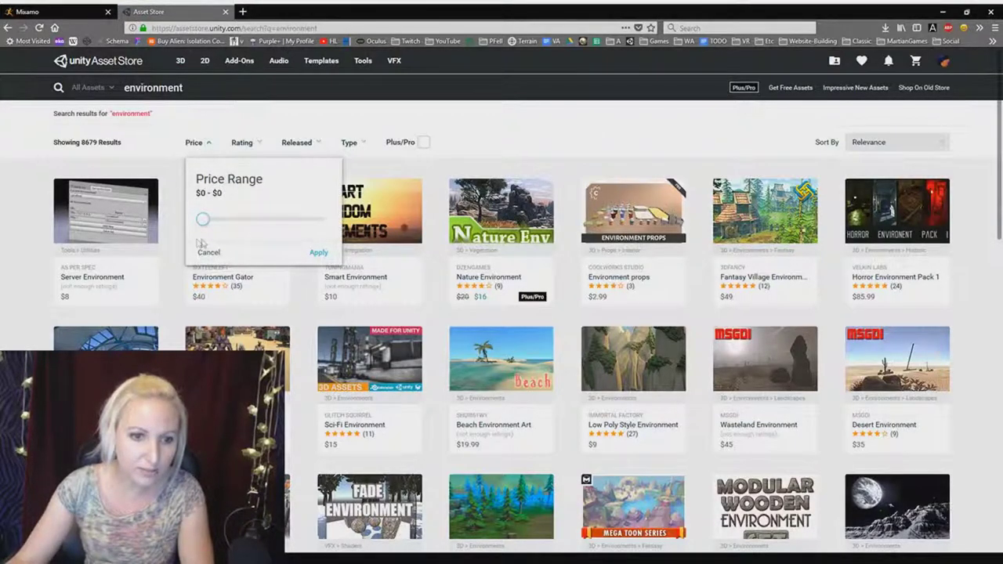
left_click(316, 255)
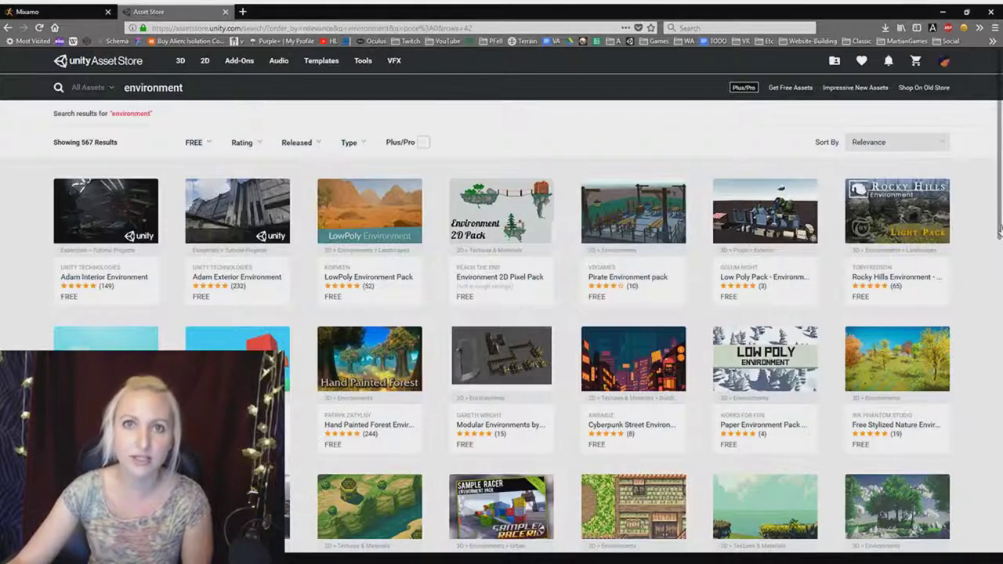
Scroll through the 567 free environment results, such as Adam Interior Environment
scroll(1000, 235, "down", 1)
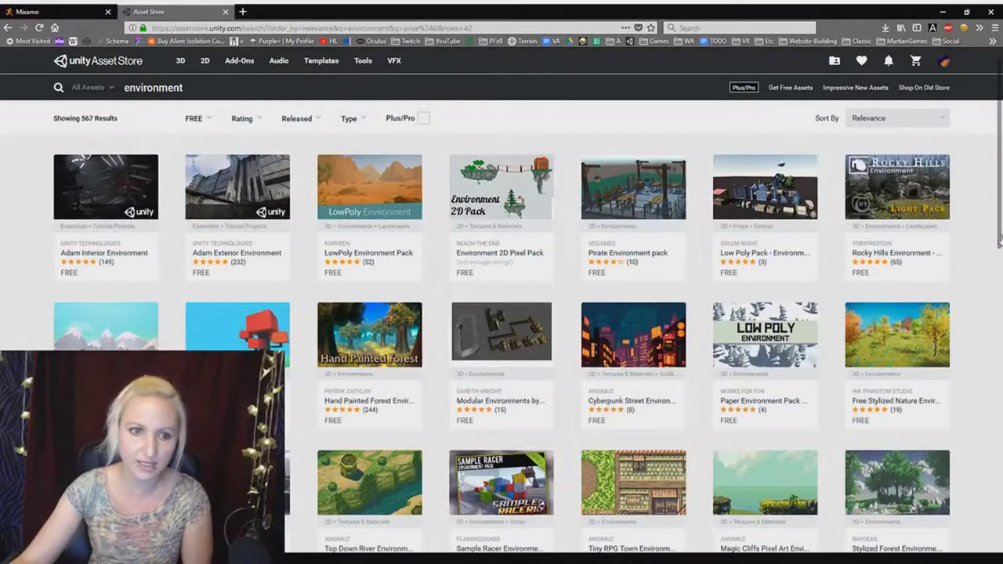
scroll(1000, 243, "down", 2)
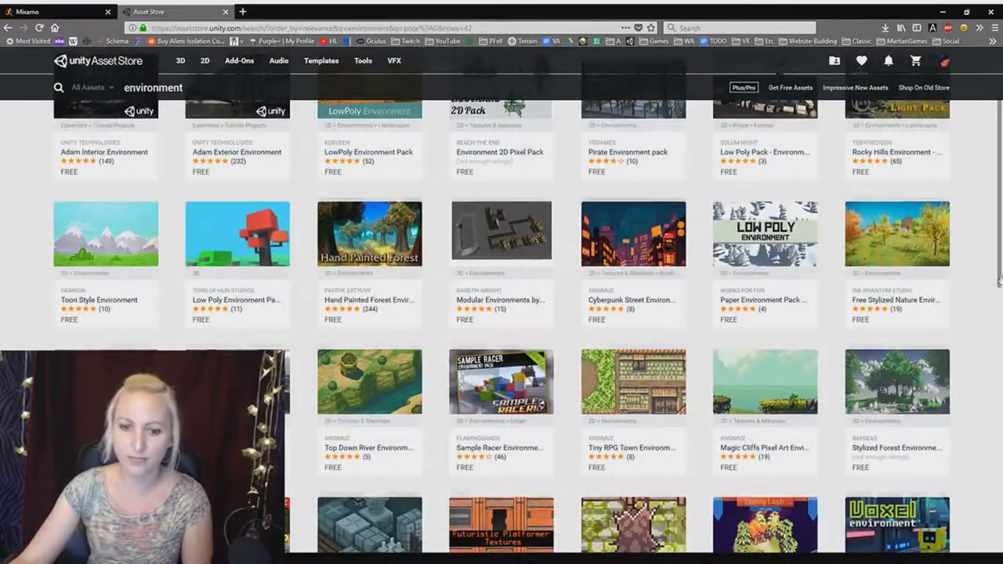
left_click_drag(999, 282, 999, 316)
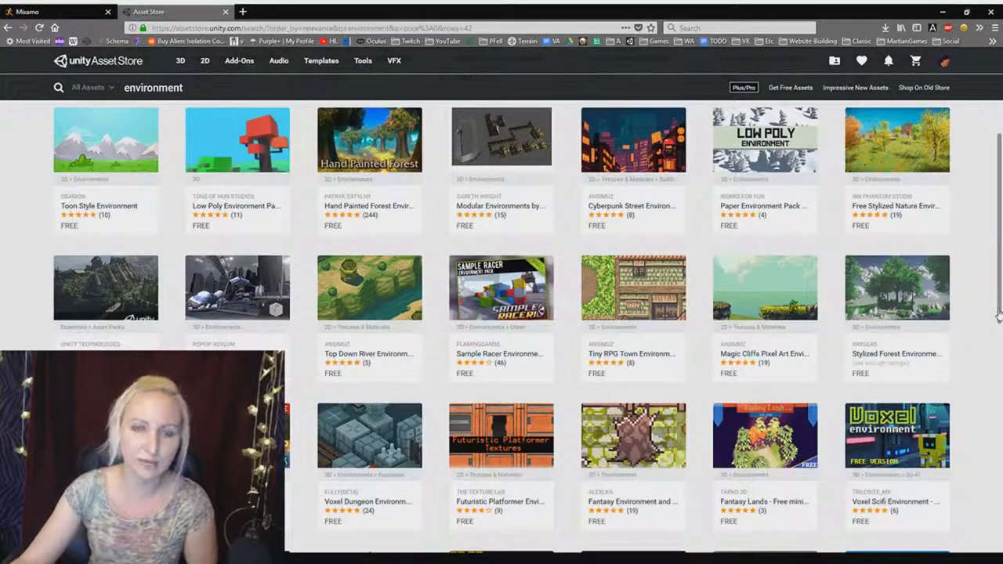
left_click_drag(999, 316, 998, 318)
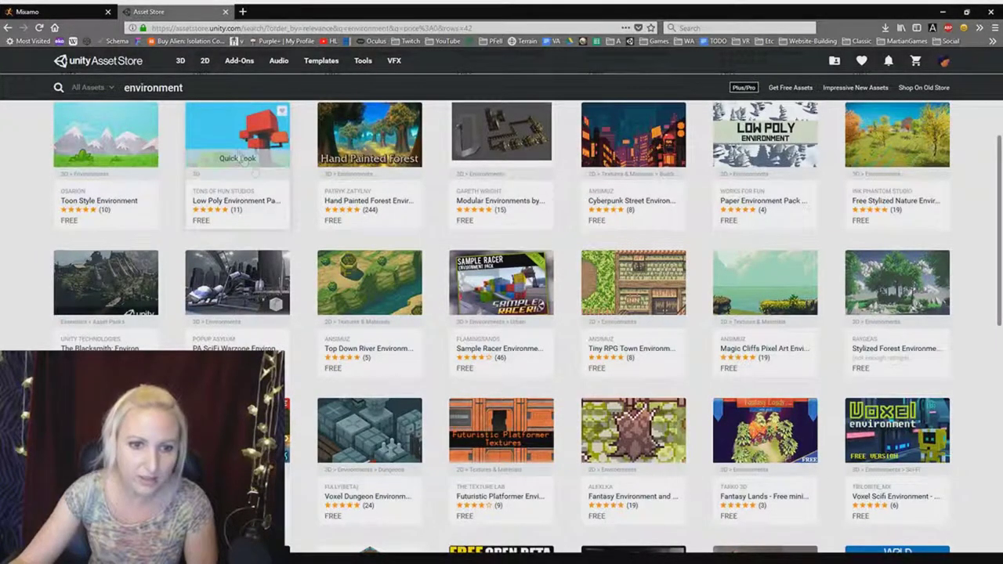
scroll(818, 396, "down", 3)
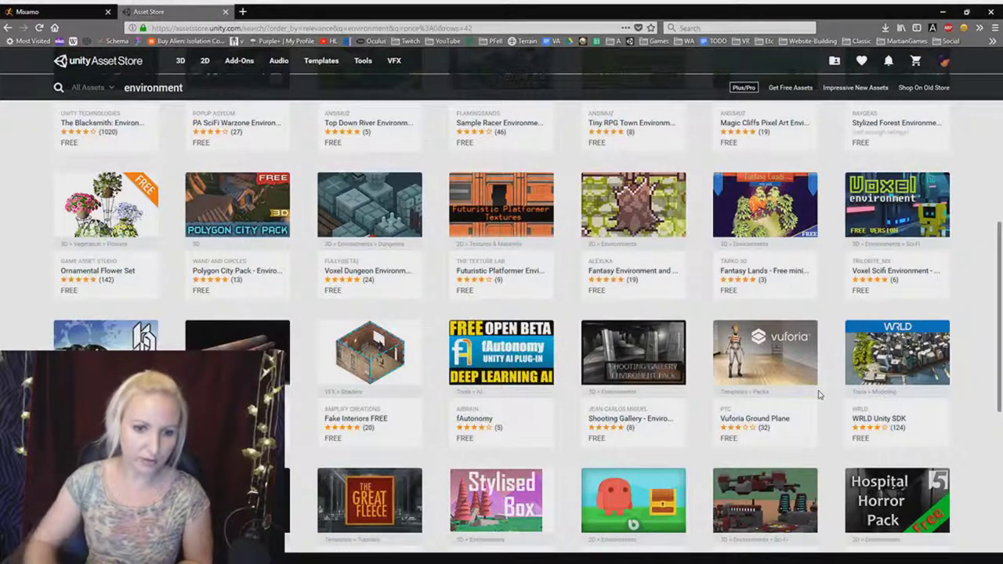
scroll(819, 394, "down", 3)
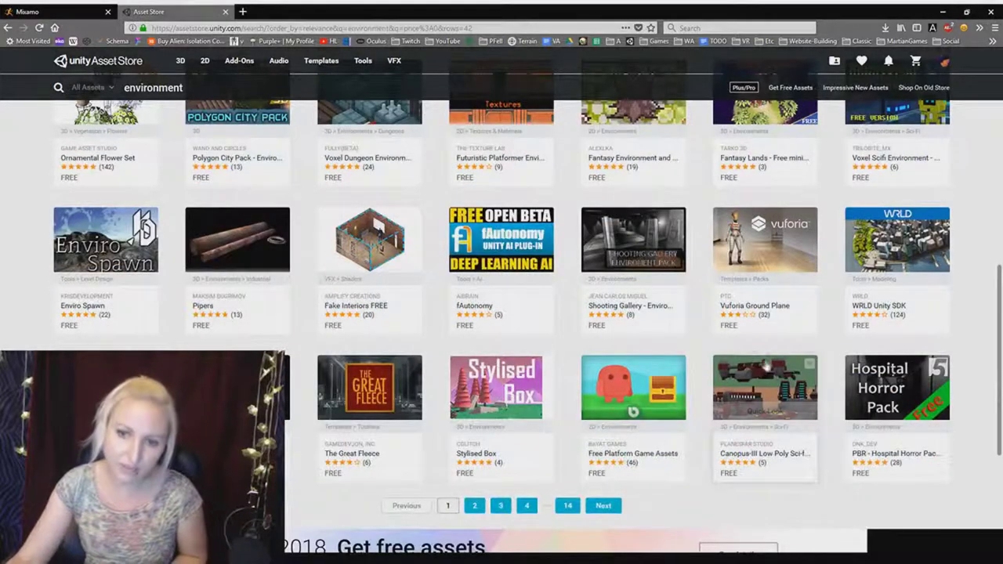
scroll(697, 337, "down", 2)
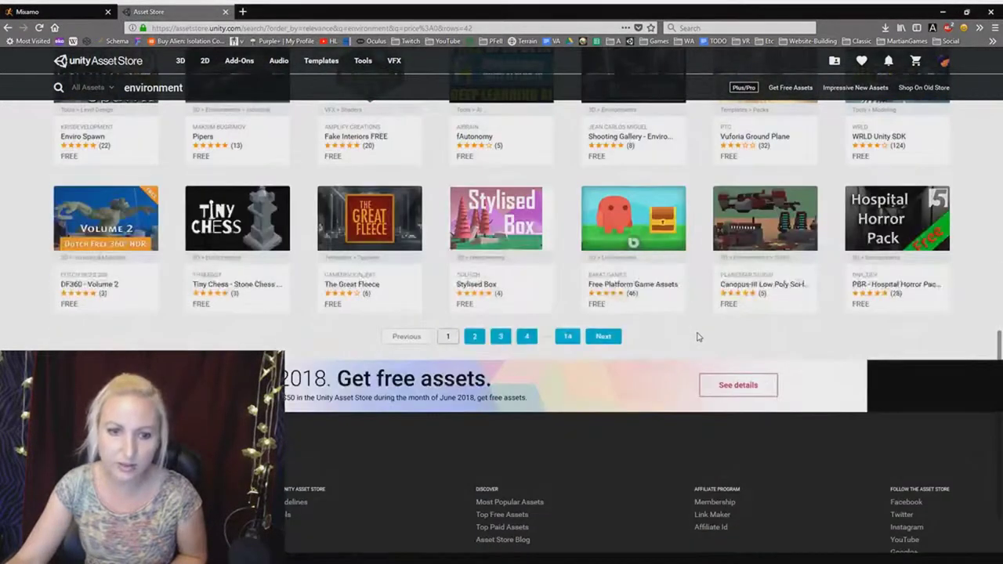
scroll(698, 337, "up", 10)
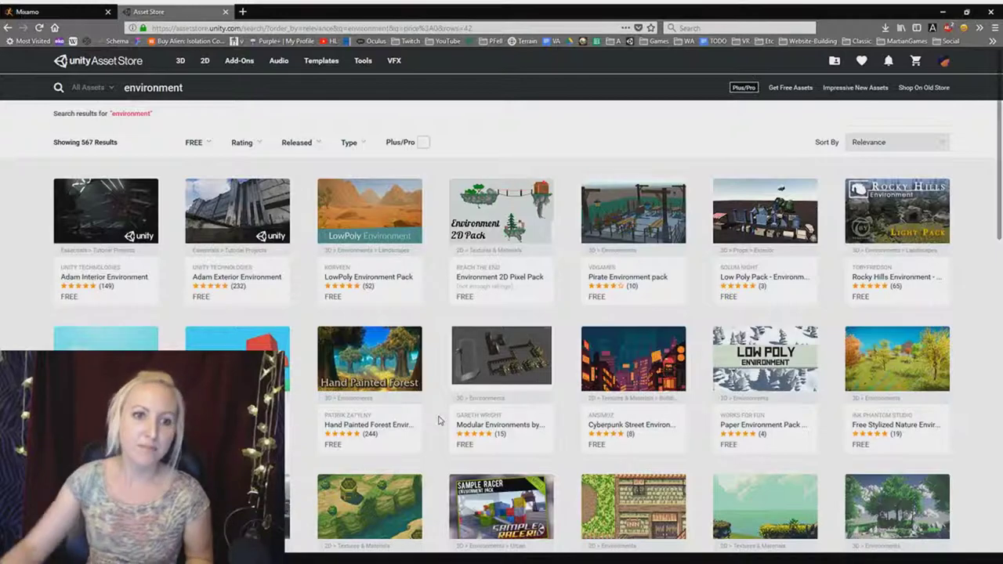
Switch to the Mixamo Catwalk Walking tab, then leave the Asset Store for the Unity launcher's Projects list
left_click(47, 11)
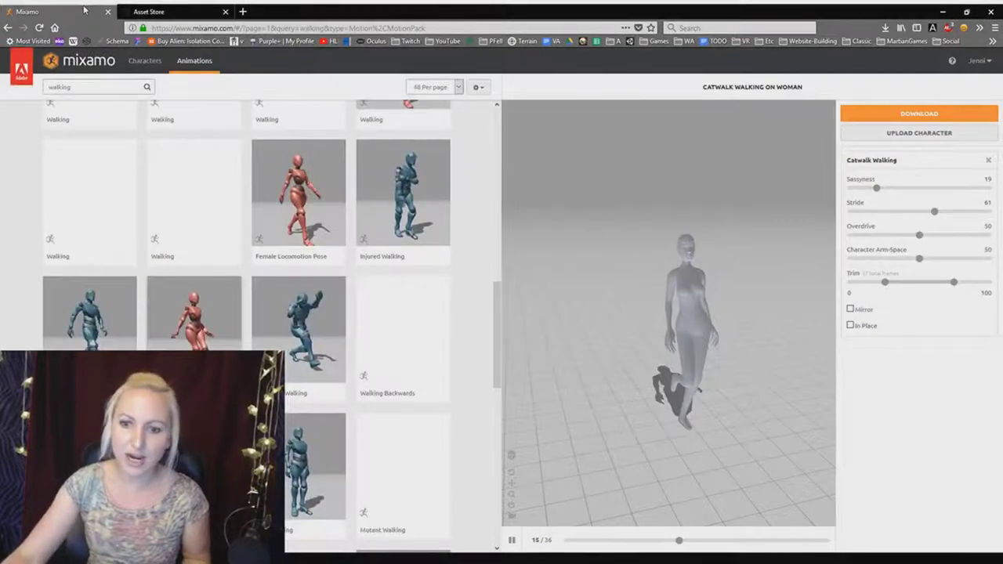
left_click(195, 9)
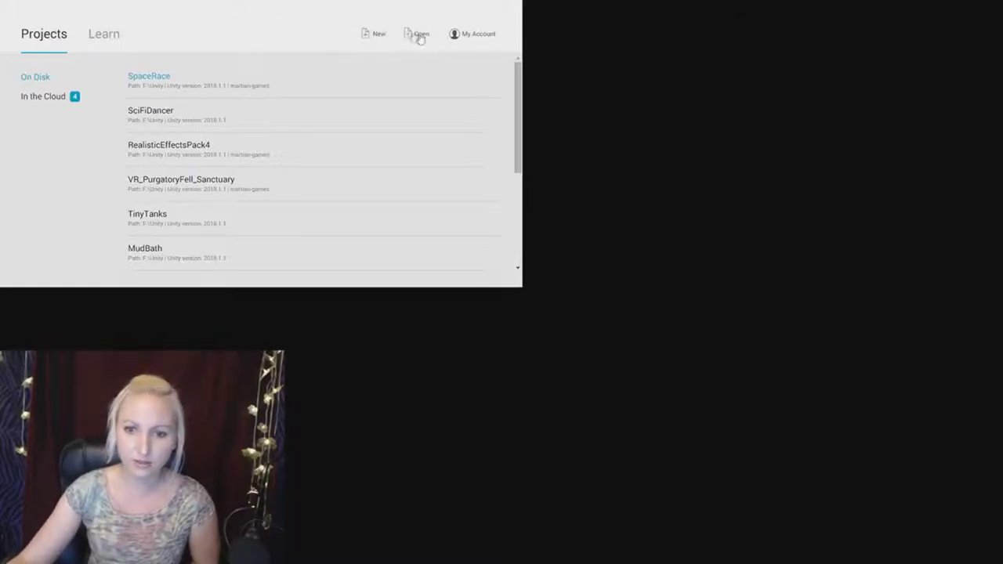
Create a new 3D project named 'Example' and expand the imported Woman@Catwalk Walking asset
left_click(376, 39)
left_click(195, 114)
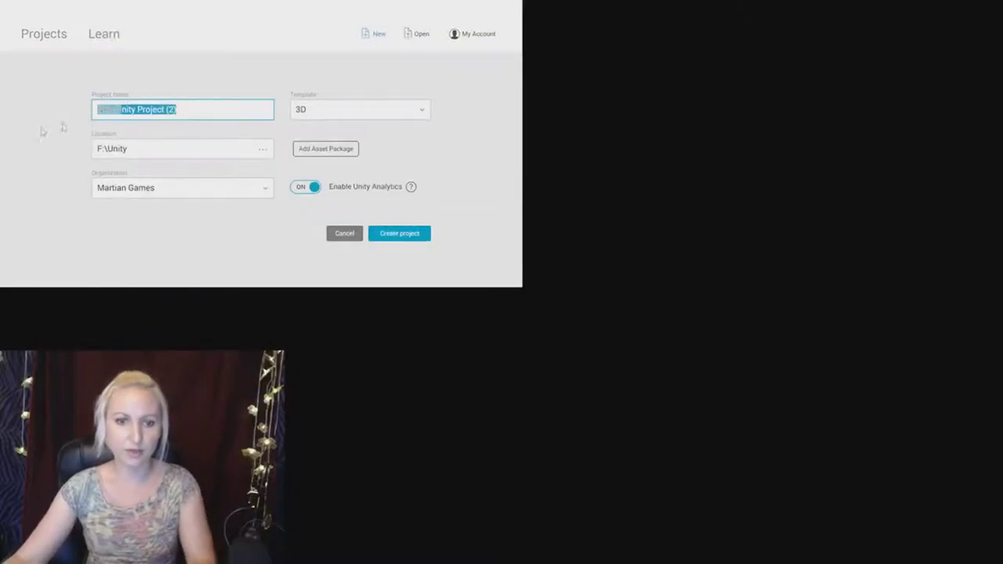
type("Example")
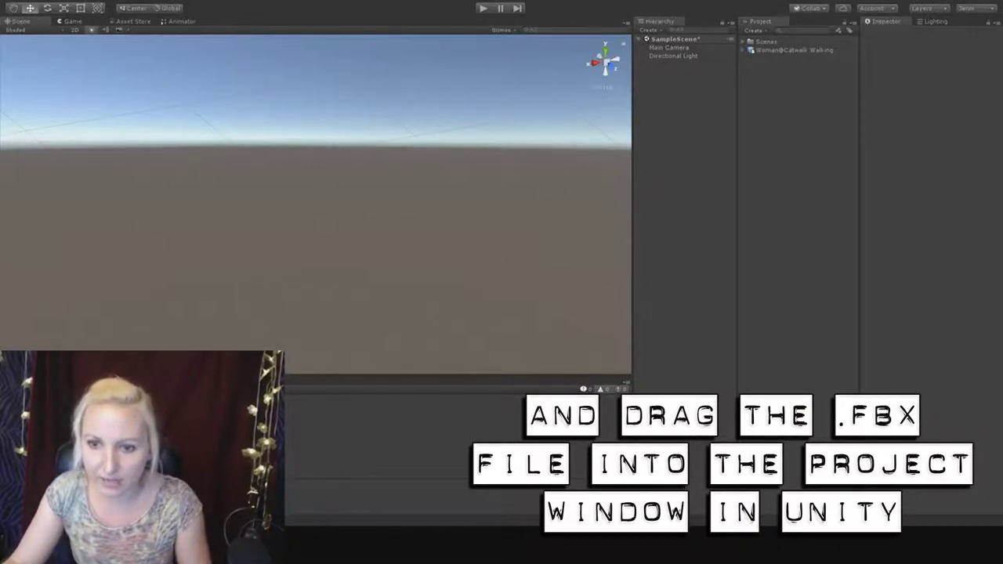
left_click(743, 50)
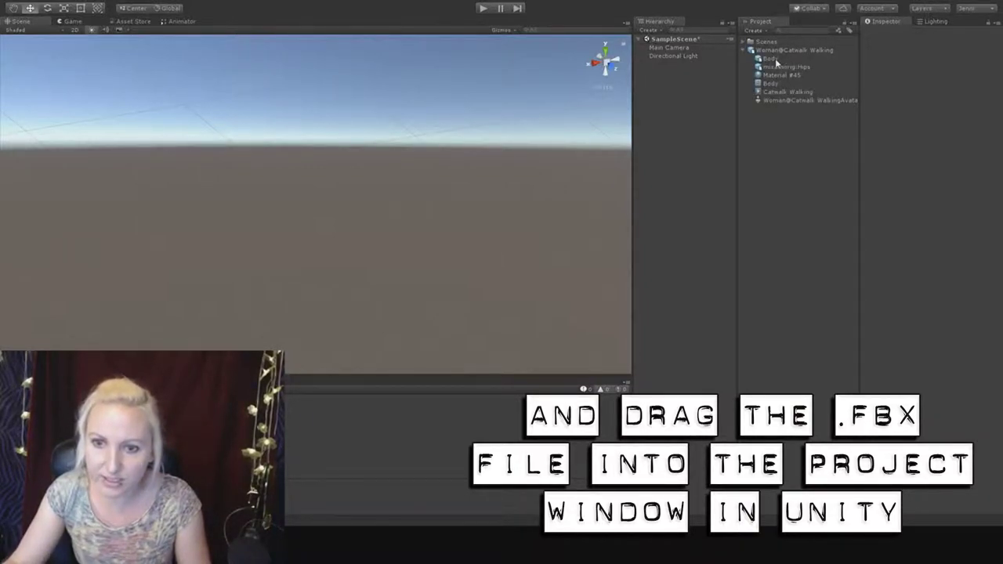
Inspect the Body mesh, mixamorig:Hips bone and Catwalk Walking clip inside the imported model
left_click(775, 58)
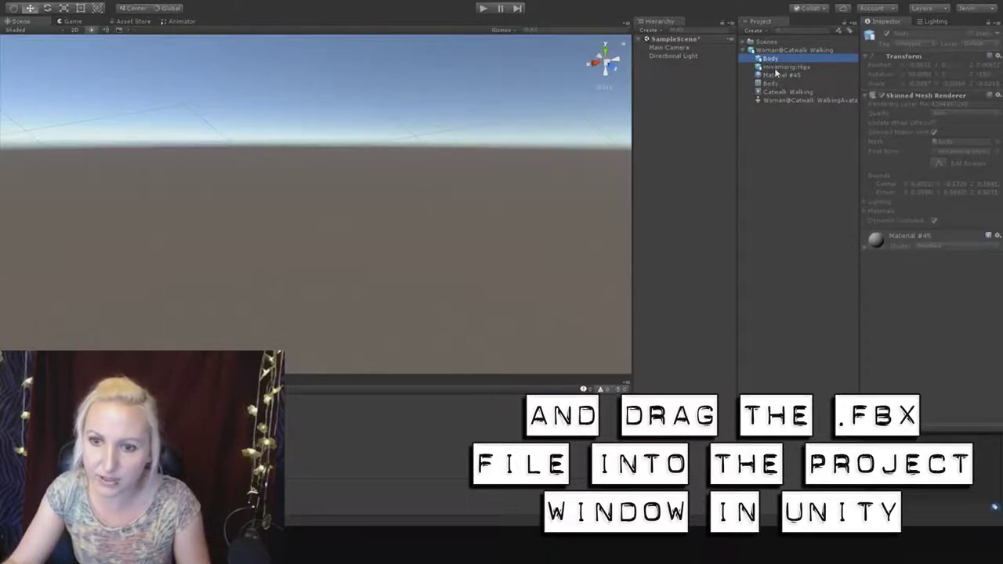
left_click(776, 68)
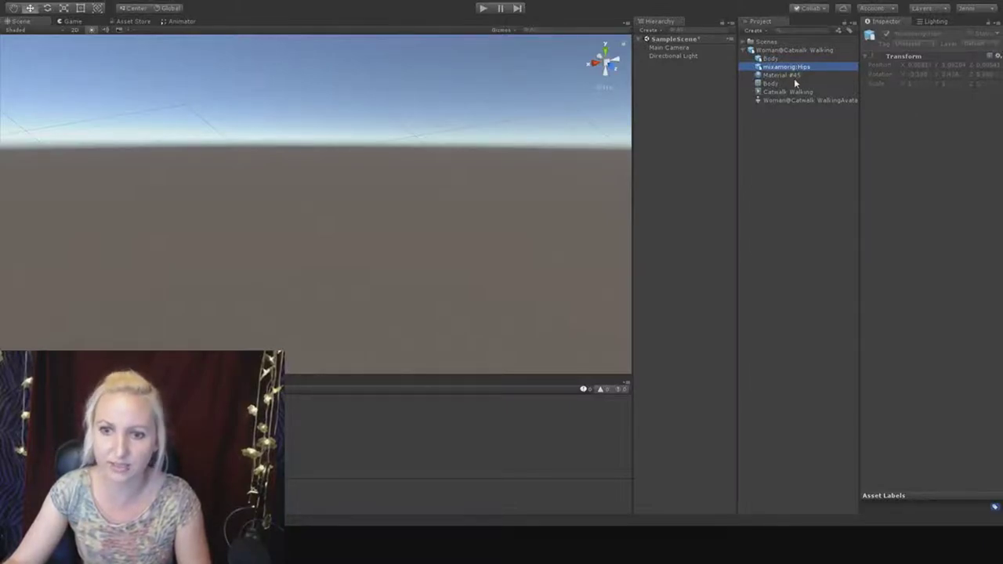
left_click(775, 93)
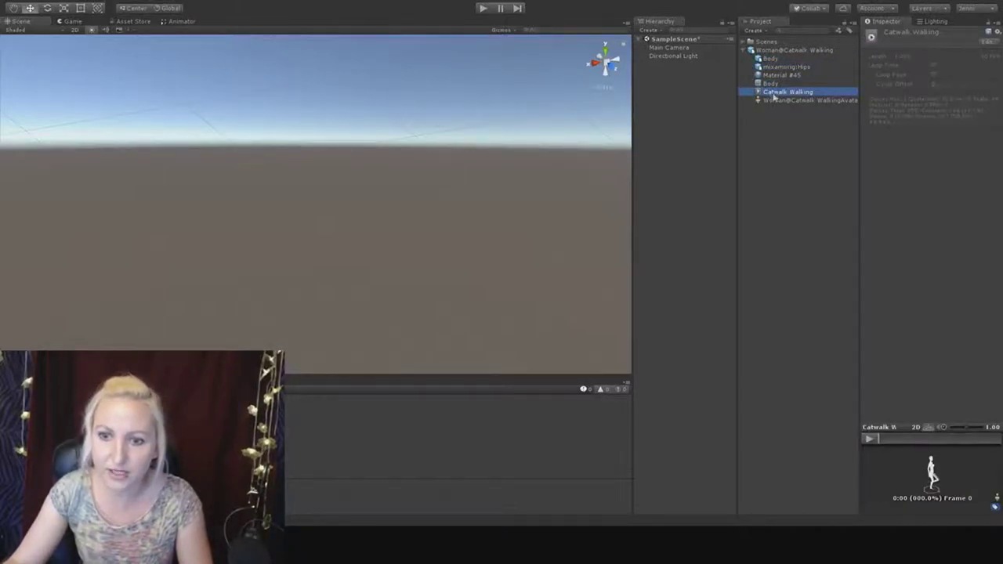
Place Woman@Catwalk Walking in the scene and enable Apply Root Motion on its Animator
left_click(775, 52)
left_click_drag(775, 53, 669, 97)
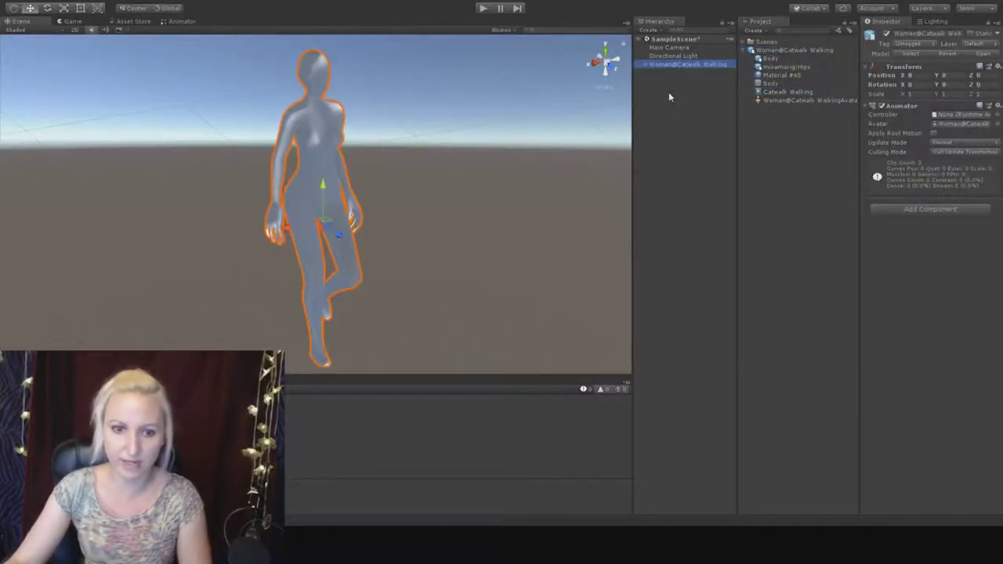
left_click_drag(400, 268, 478, 195, "alt")
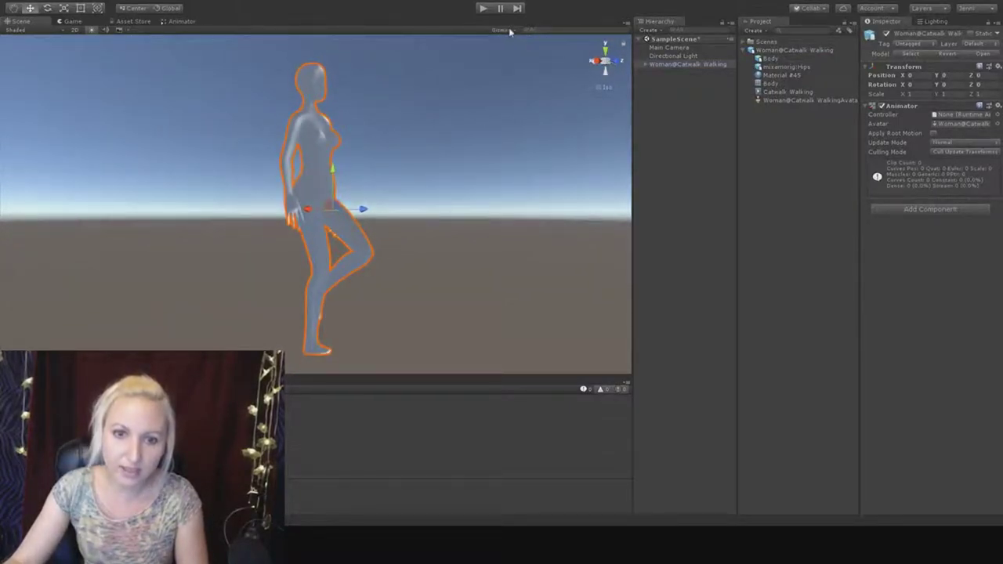
left_click(659, 65)
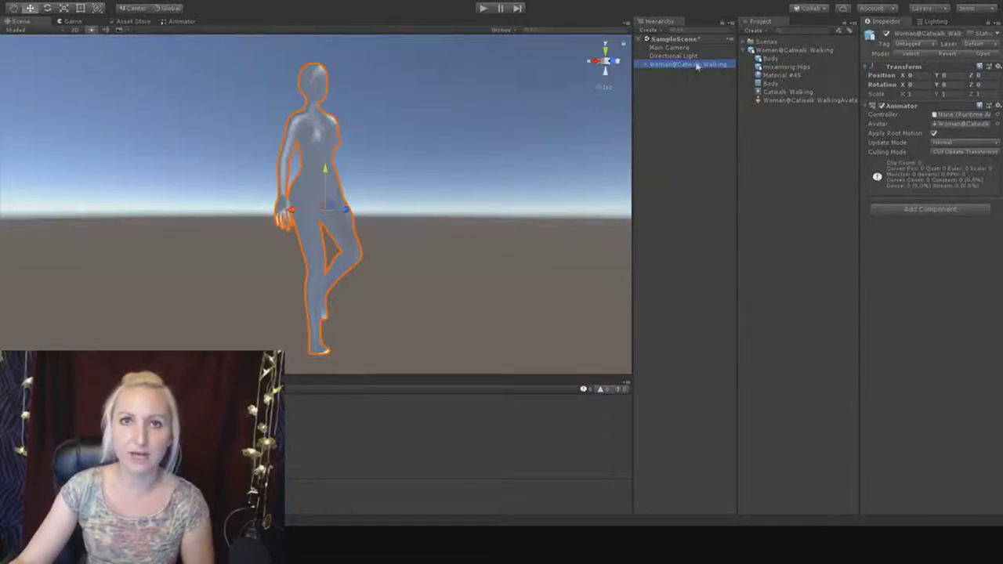
left_click(953, 116)
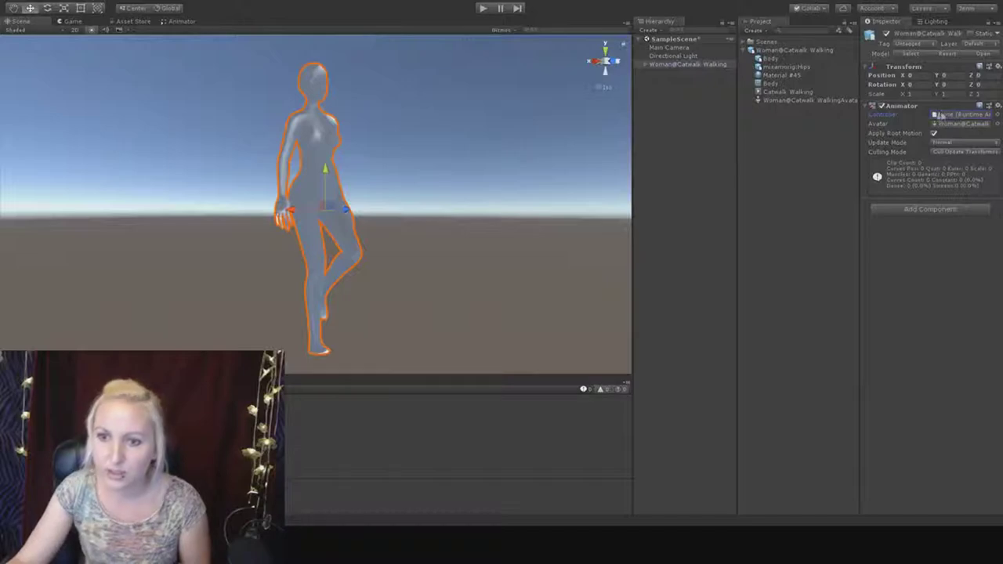
Create an Animator Controller named 'Woman' and drag it into the character Animator's Controller field
left_click(780, 181)
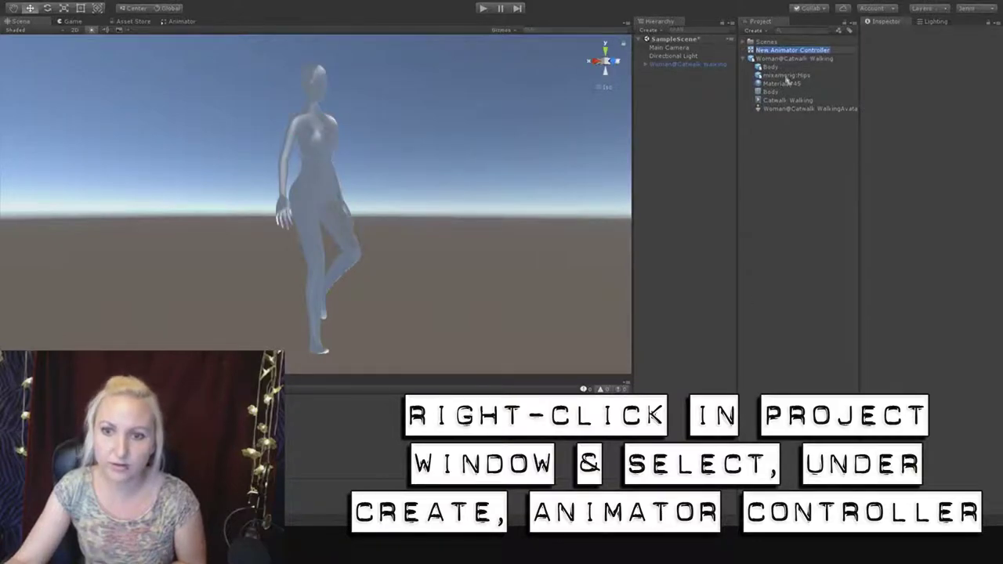
type("Woman")
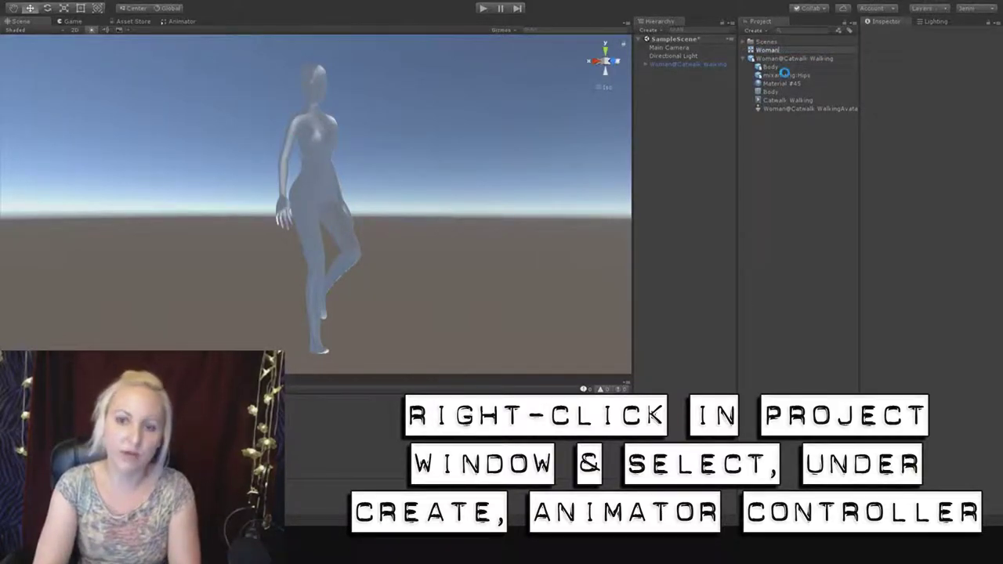
key("Return")
left_click(701, 64)
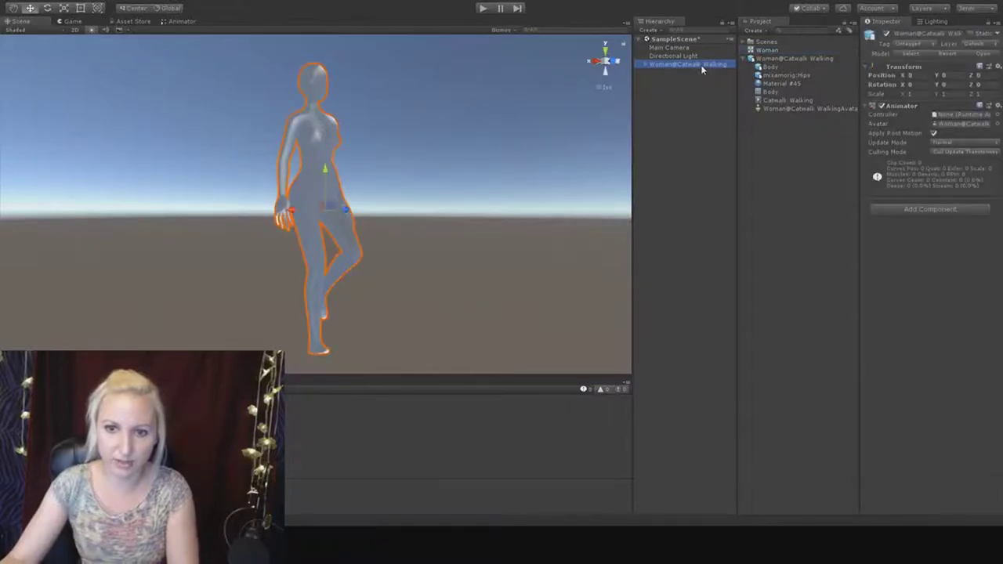
left_click_drag(766, 50, 934, 116)
left_click(945, 115)
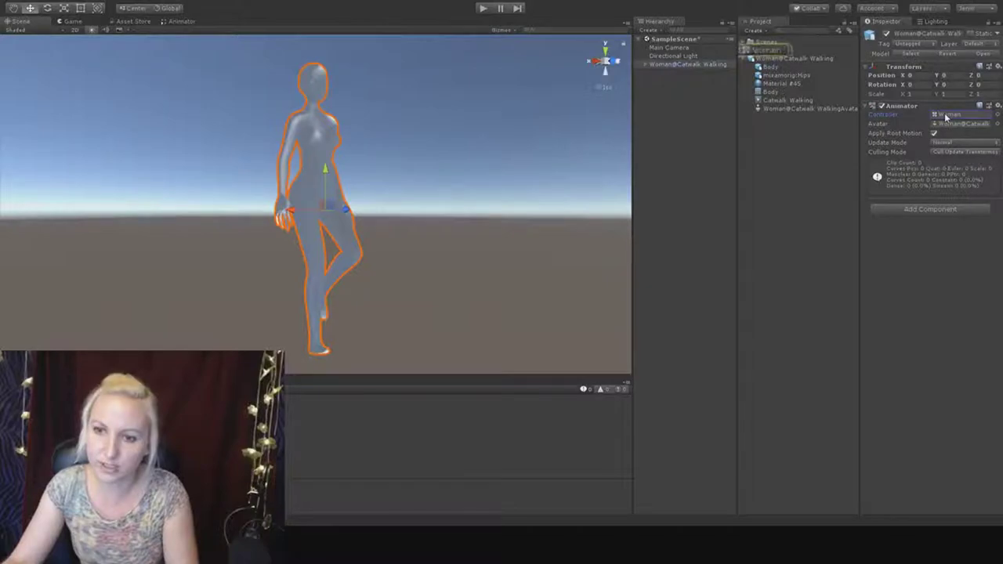
double_click(764, 50)
Drag the Catwalk Walking clip into the Woman controller graph as its default state
middle_click_drag(489, 175, 425, 212)
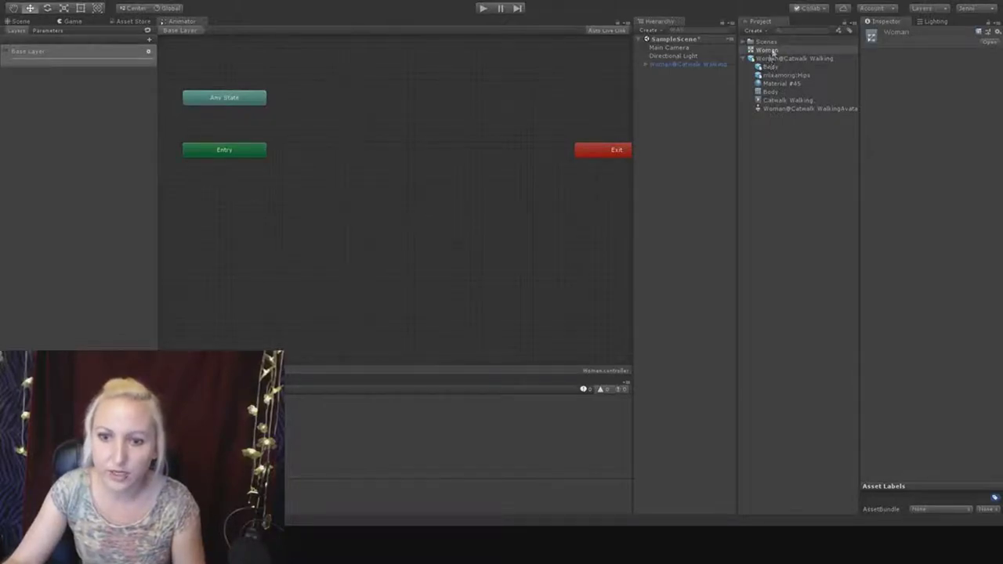
left_click_drag(774, 102, 352, 133)
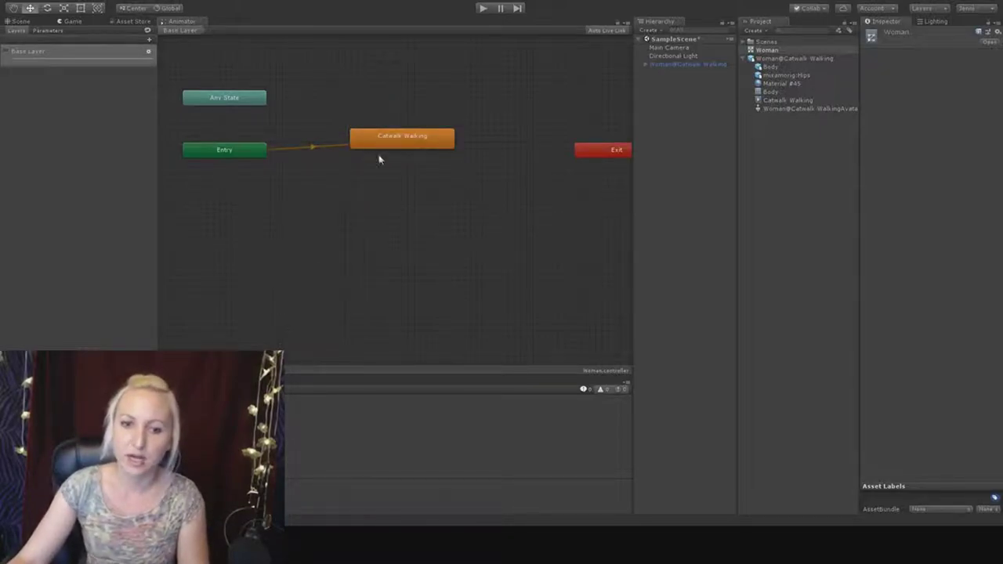
left_click_drag(378, 147, 377, 199)
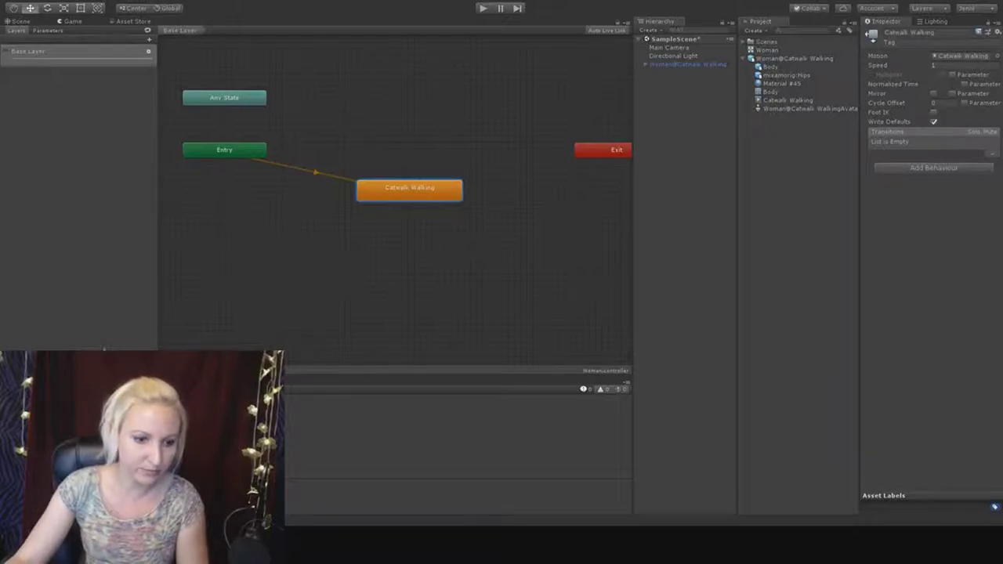
Dock the Animator graph beneath the Scene view and arrange Entry, Catwalk Walking and Exit
left_click_drag(314, 26, 314, 378)
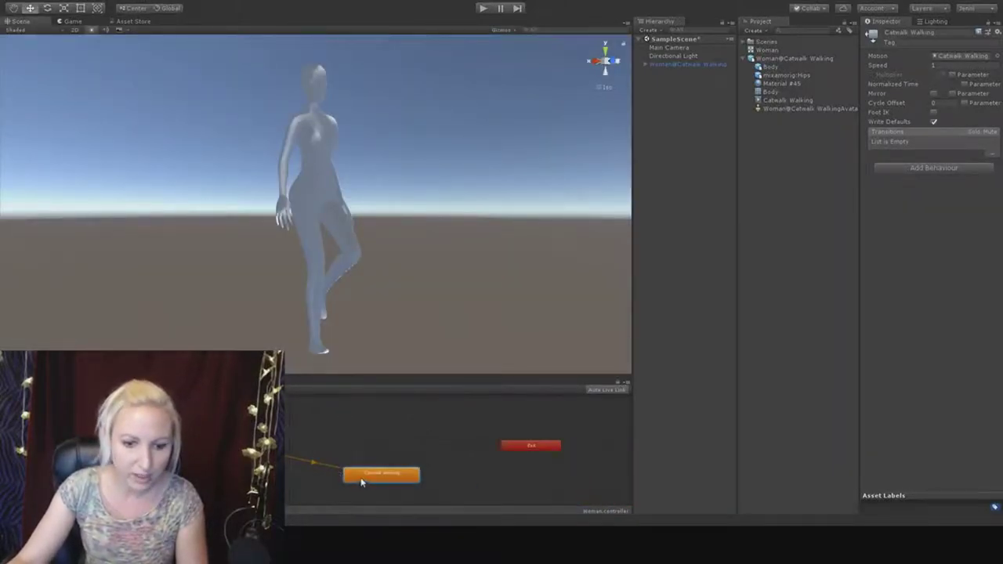
left_click_drag(358, 479, 355, 449)
scroll(355, 449, "up", 5)
scroll(348, 449, "down", 4)
middle_click_drag(324, 436, 443, 437)
left_click_drag(443, 438, 455, 444)
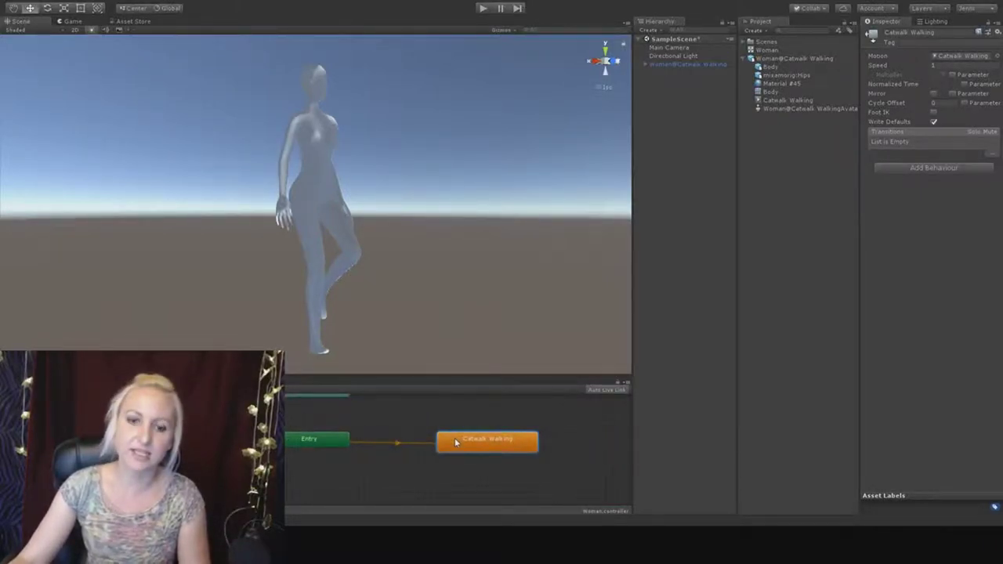
middle_click_drag(327, 442, 272, 461)
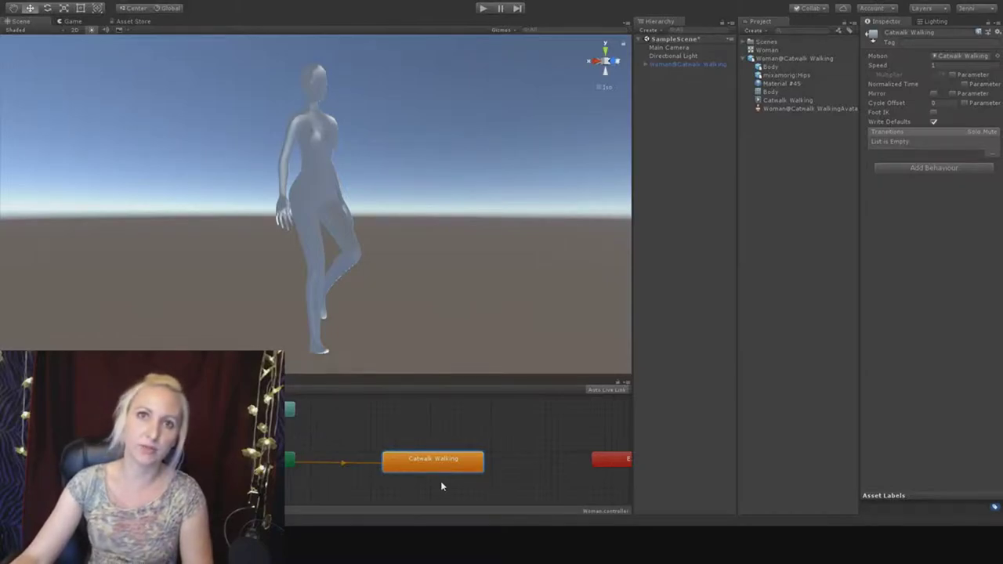
left_click(380, 434)
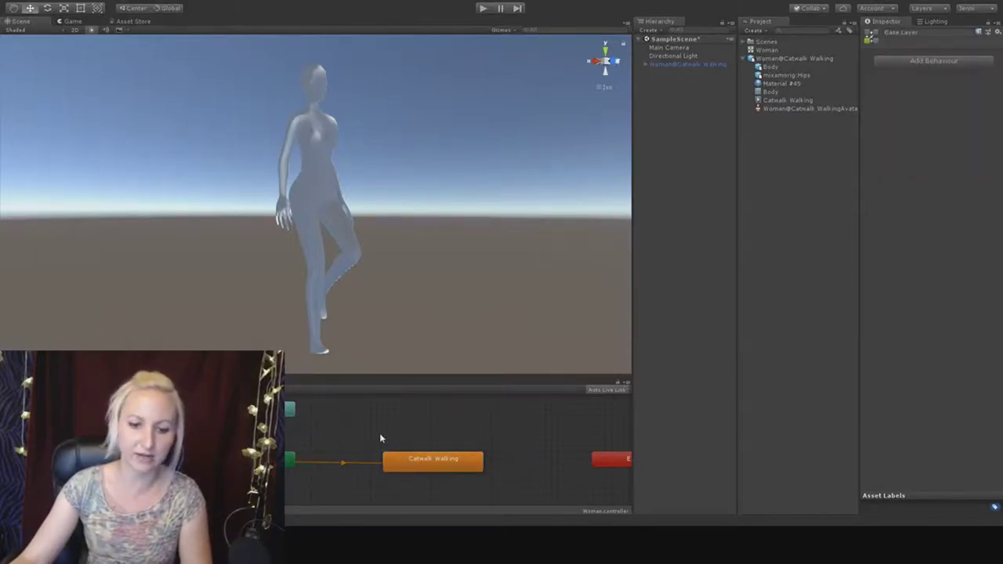
left_click(430, 466)
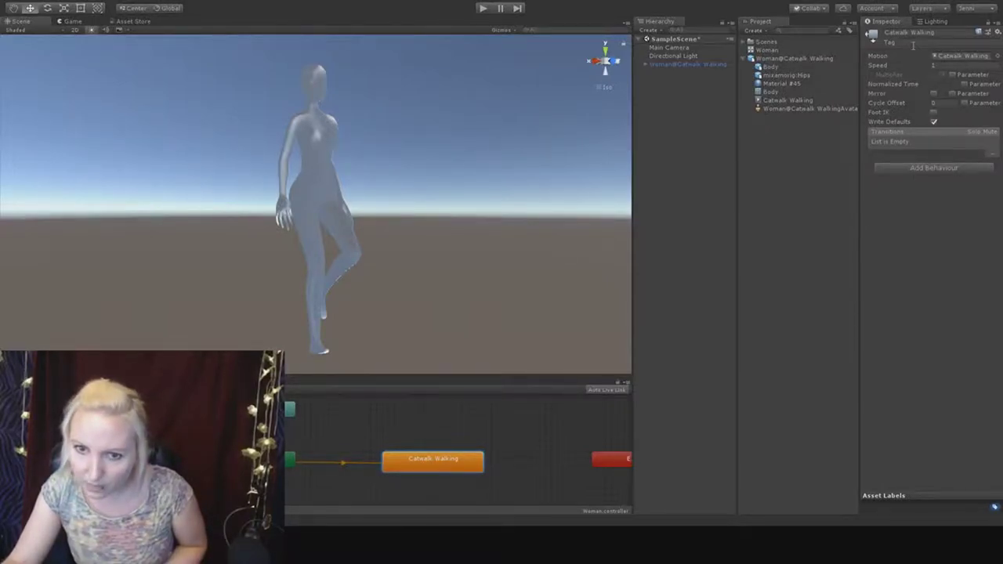
left_click(766, 58)
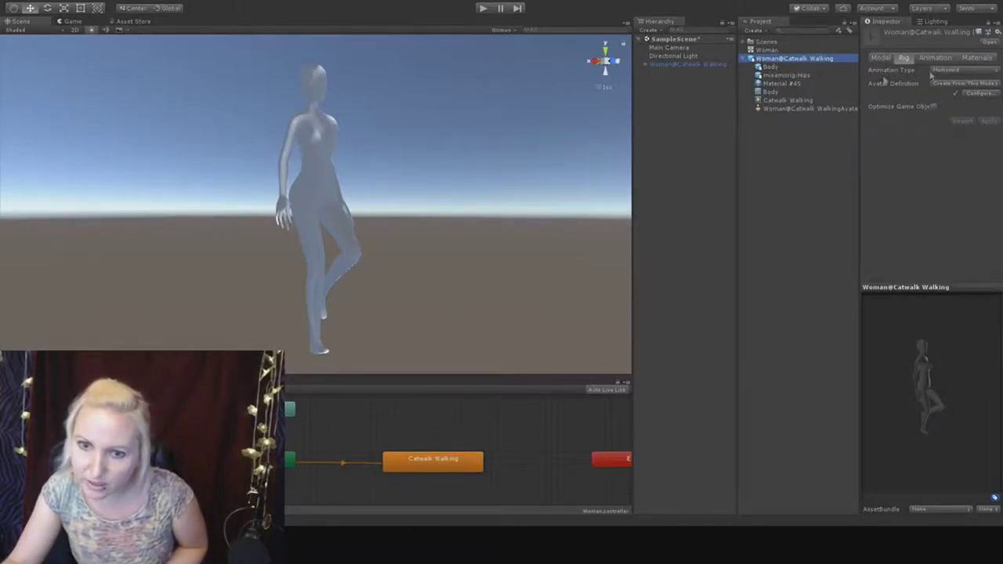
Run a quick Play-mode test, then show the Catwalk Walking clip's Animation import settings (frames 0–36)
left_click(481, 9)
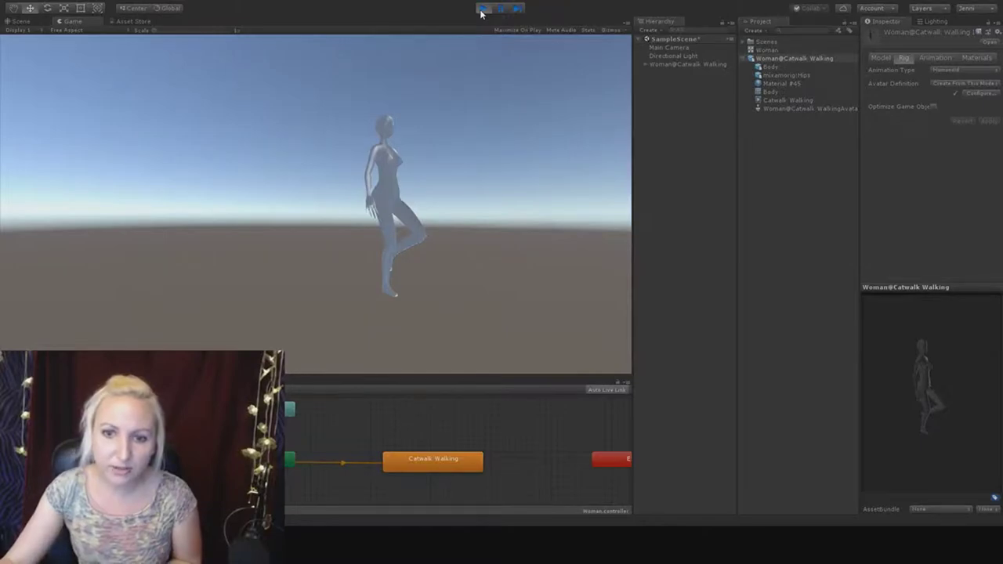
left_click(481, 9)
left_click(935, 57)
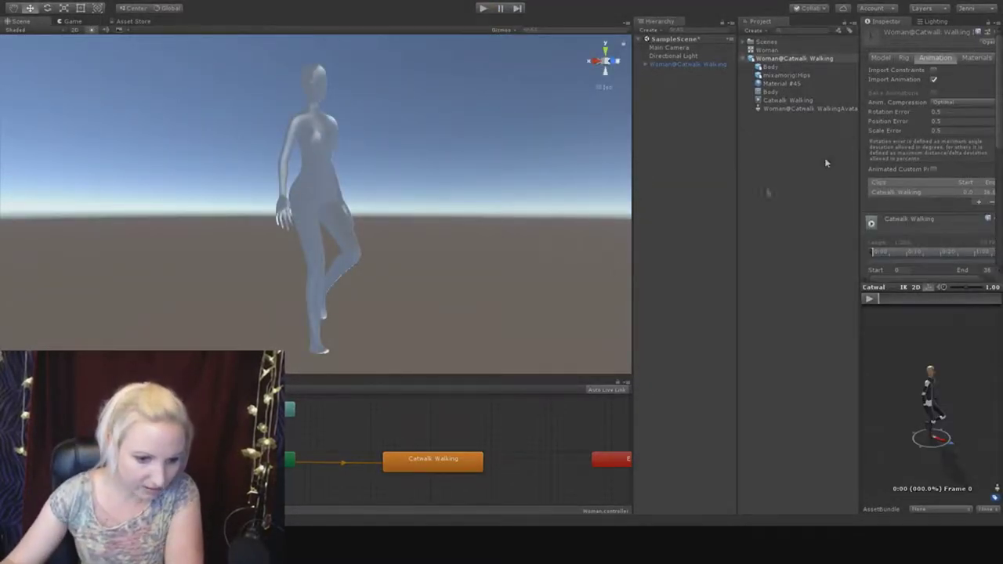
Enable Loop Time on the Catwalk Walking clip and test the looping walk in Play mode
scroll(961, 202, "down", 4)
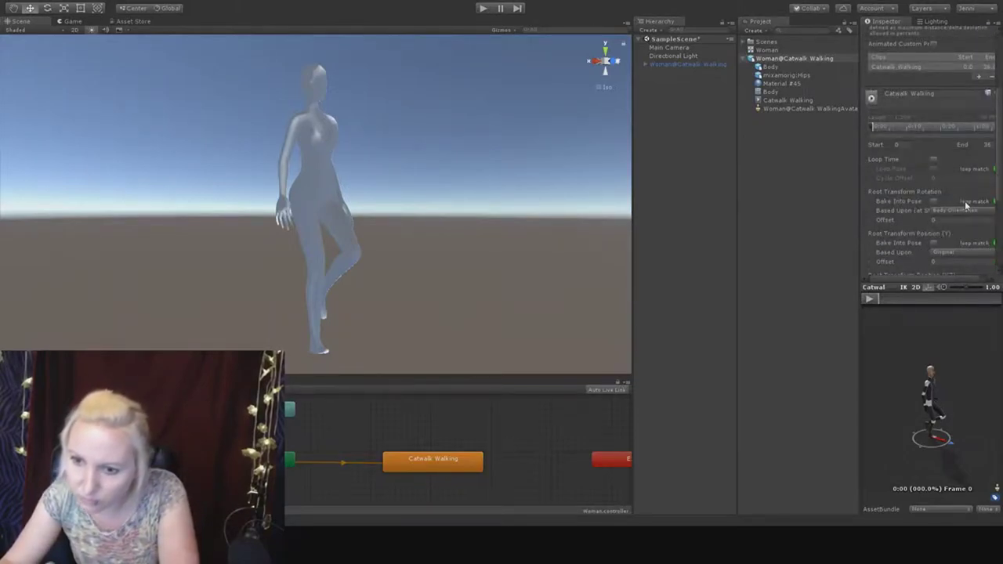
left_click(934, 160)
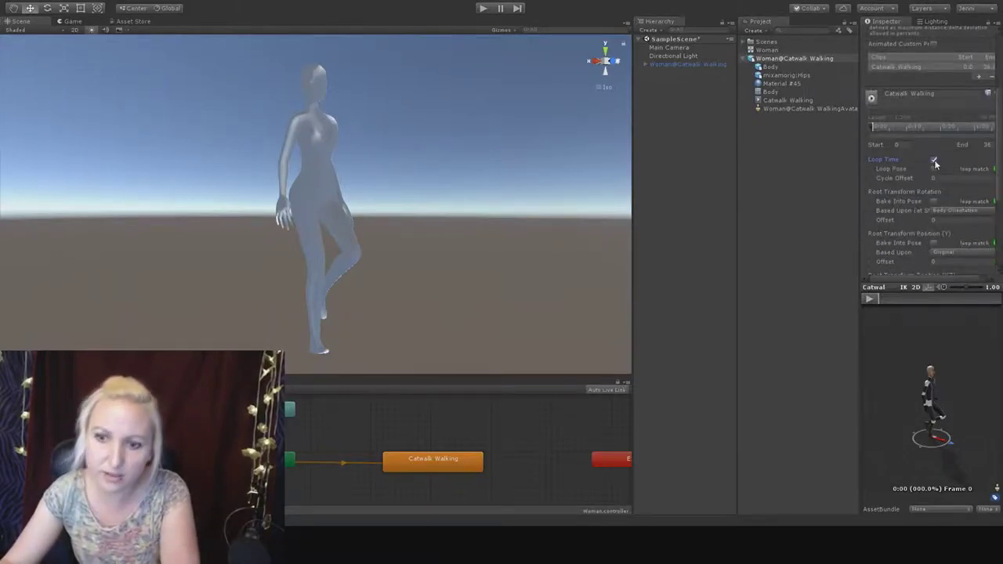
scroll(934, 161, "up", 4)
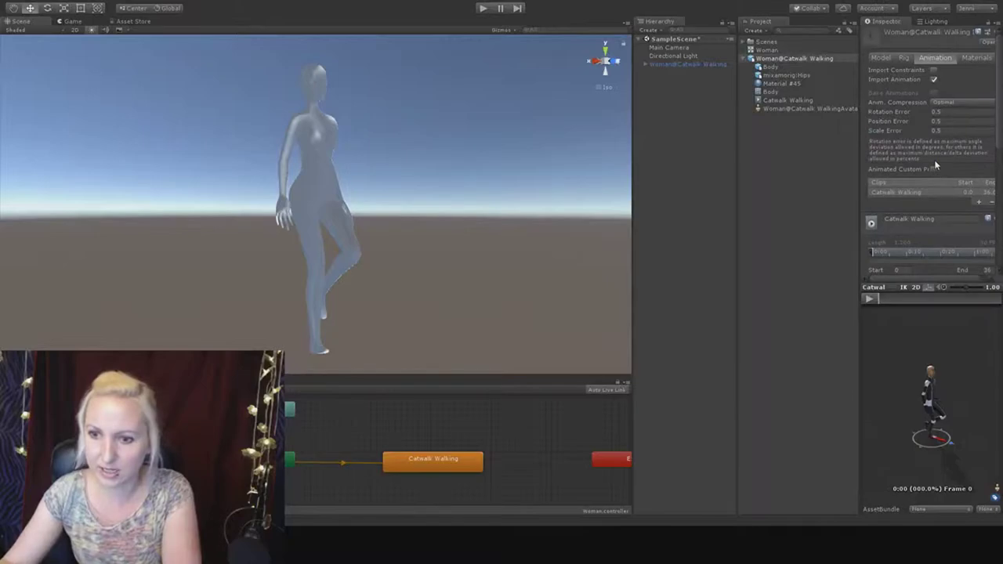
left_click(482, 9)
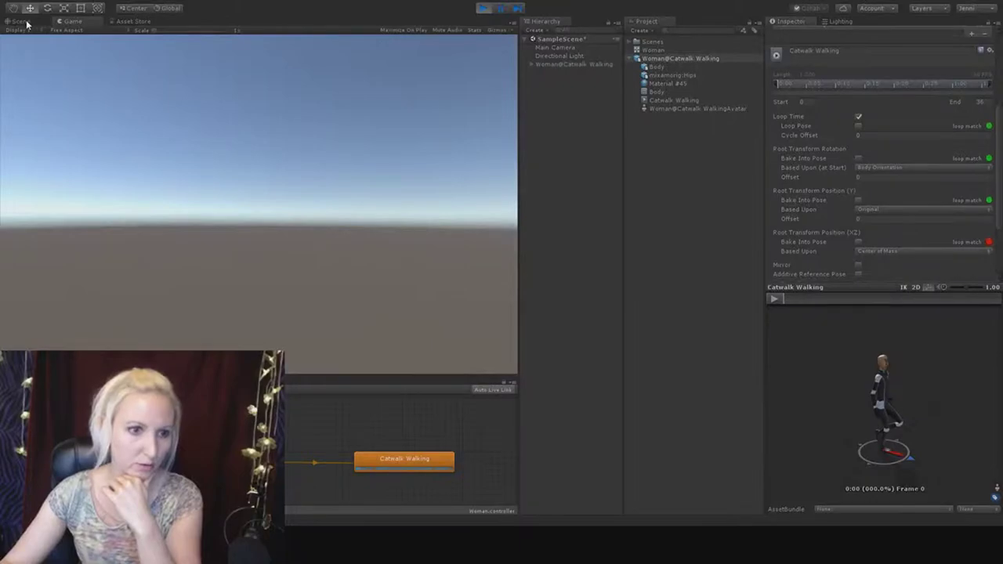
left_click(483, 8)
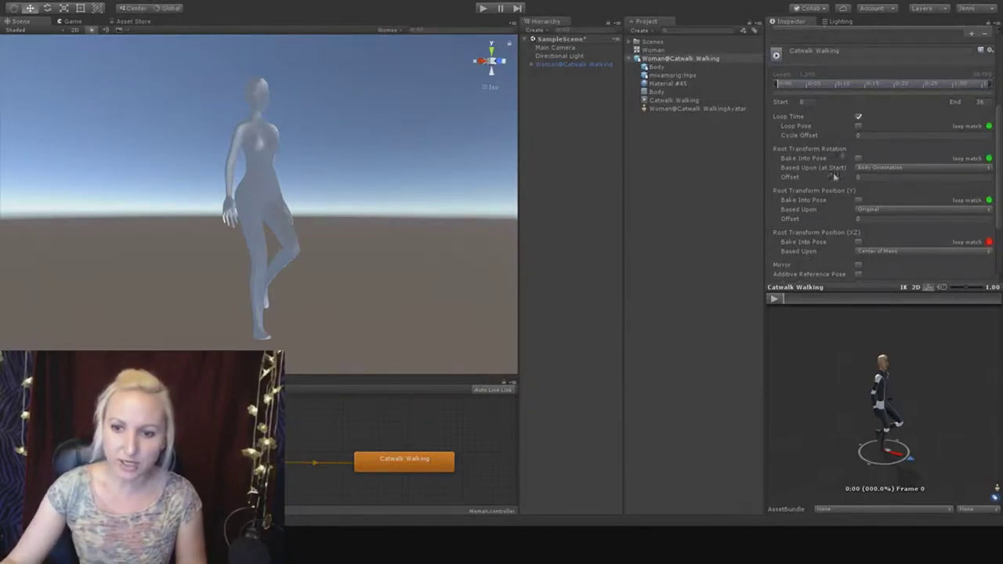
Restore the earlier panel widths and widen the Scene view back to full size
scroll(861, 122, "down", 3)
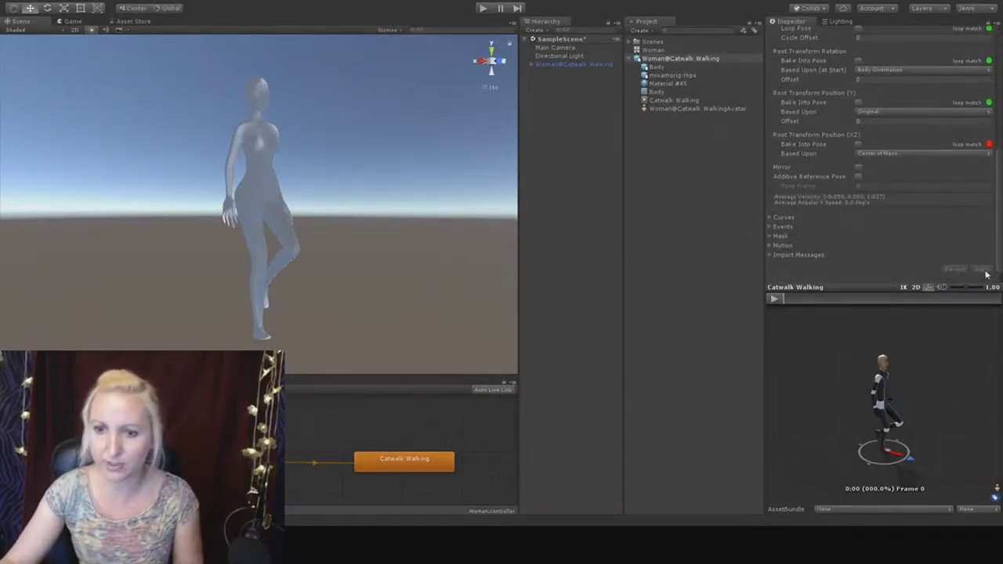
scroll(852, 202, "up", 6)
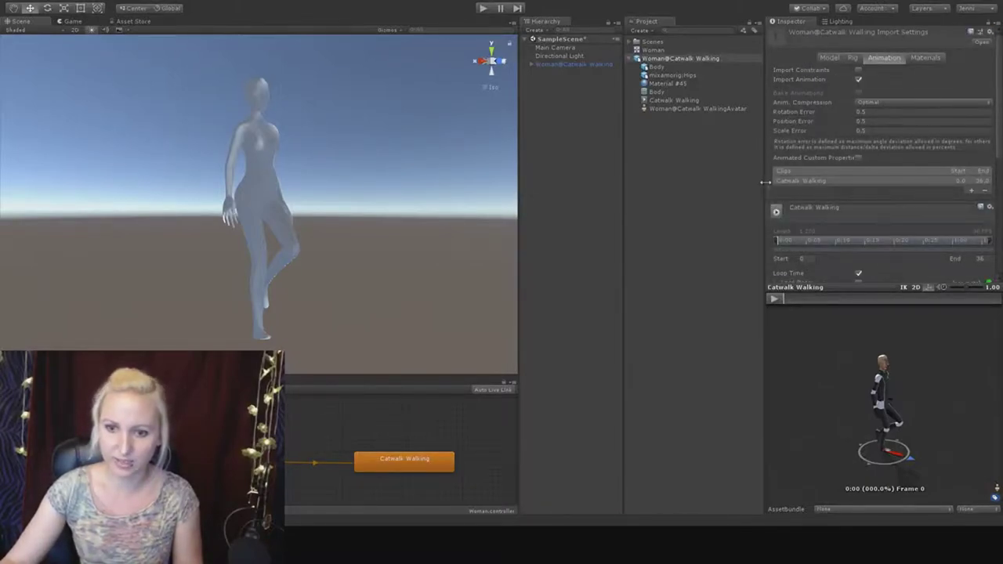
left_click_drag(765, 182, 860, 188)
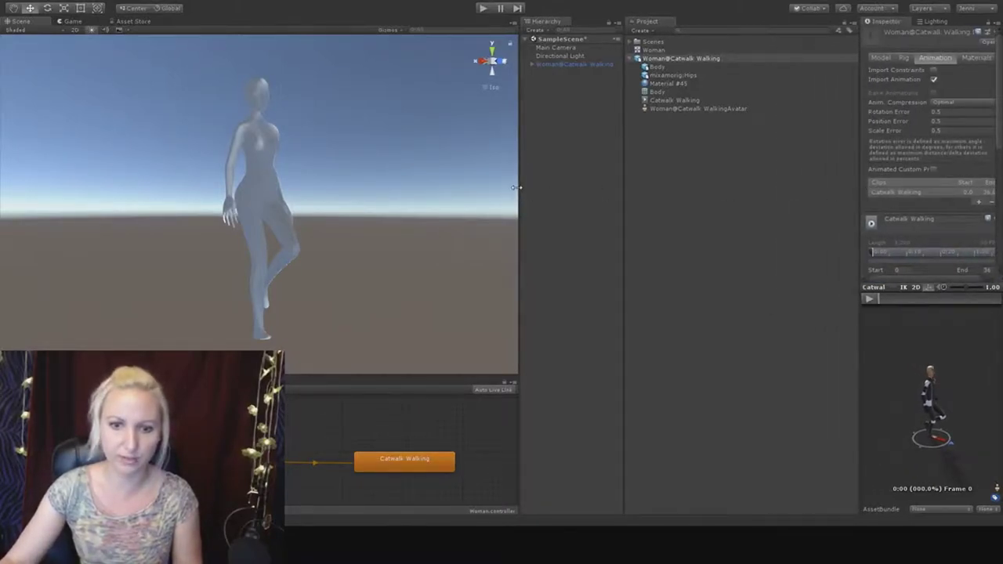
left_click_drag(518, 187, 631, 188)
scroll(419, 242, "down", 5)
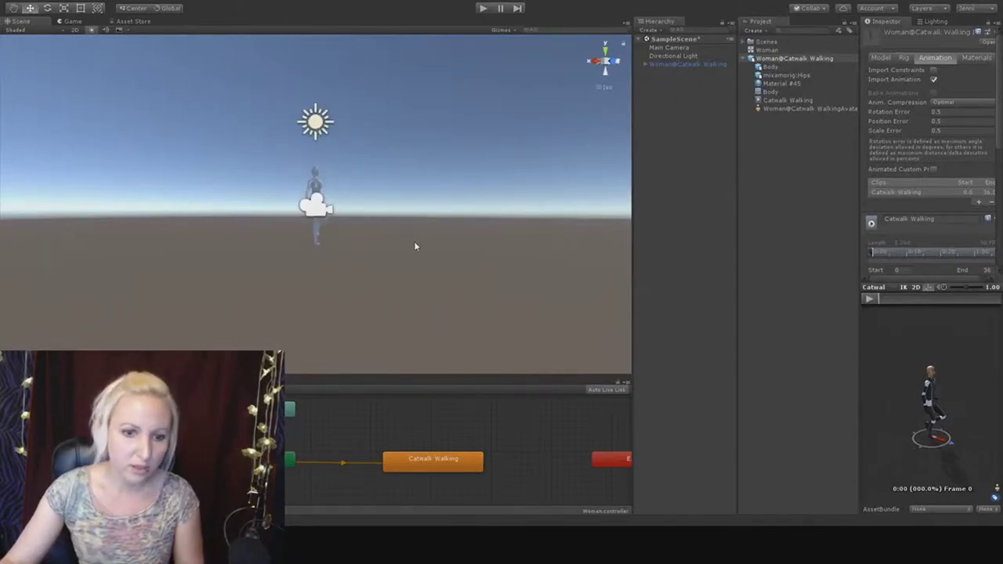
Place the Scene view beside the Game view and give it more room
left_click_drag(22, 21, 544, 210)
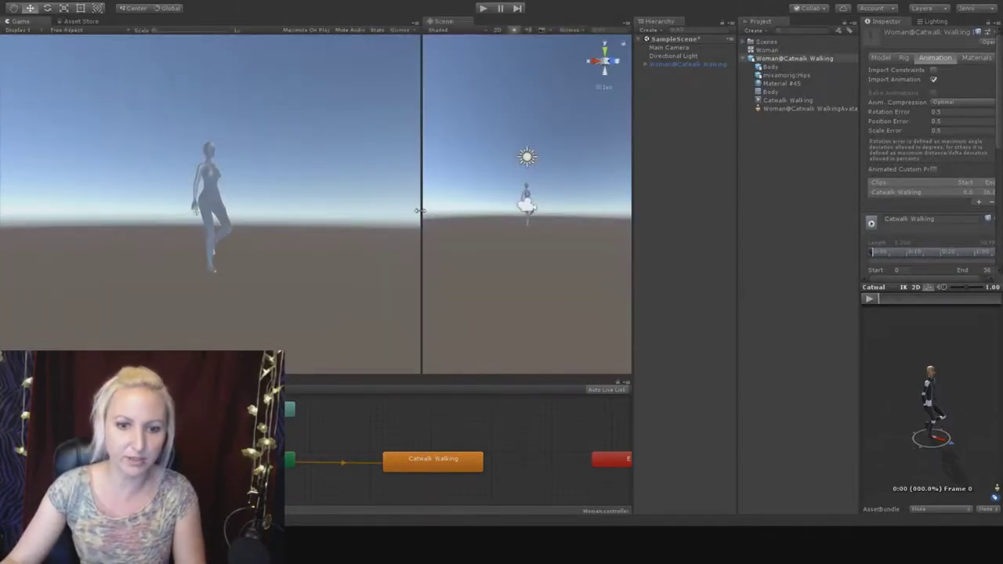
left_click_drag(419, 210, 338, 217)
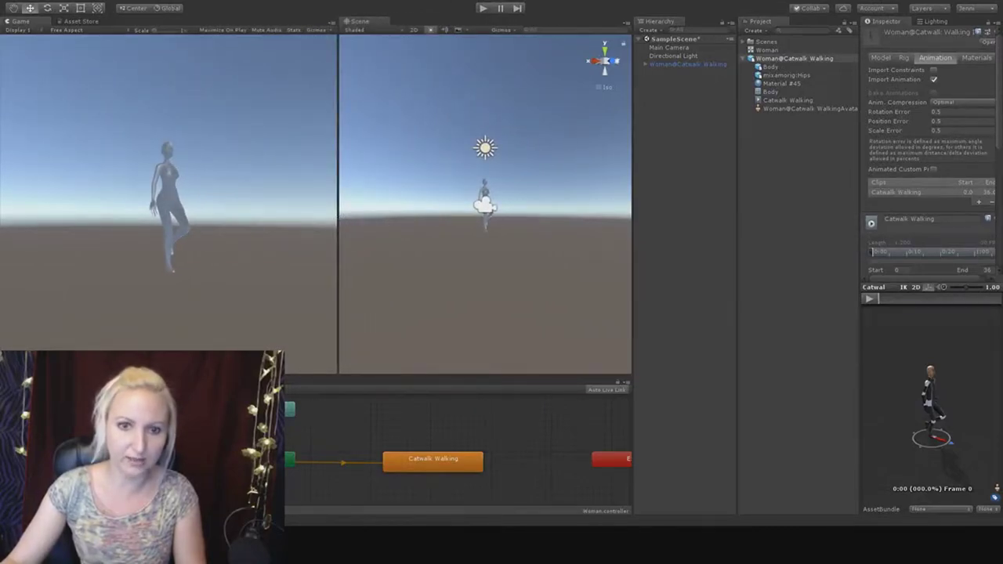
scroll(476, 48, "down", 2)
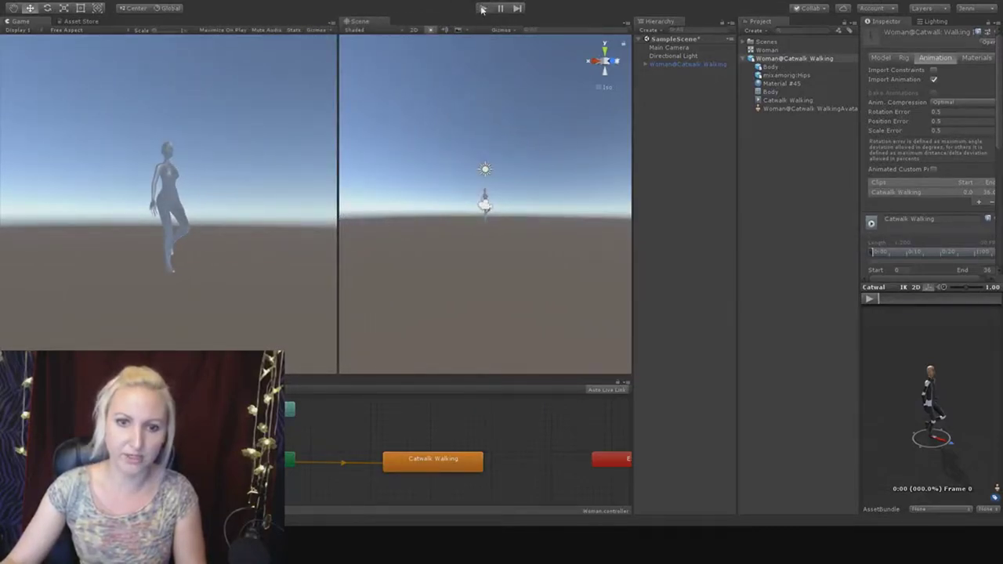
Play the scene to watch the woman walk continuously into the distance, then stop playback
left_click(483, 9)
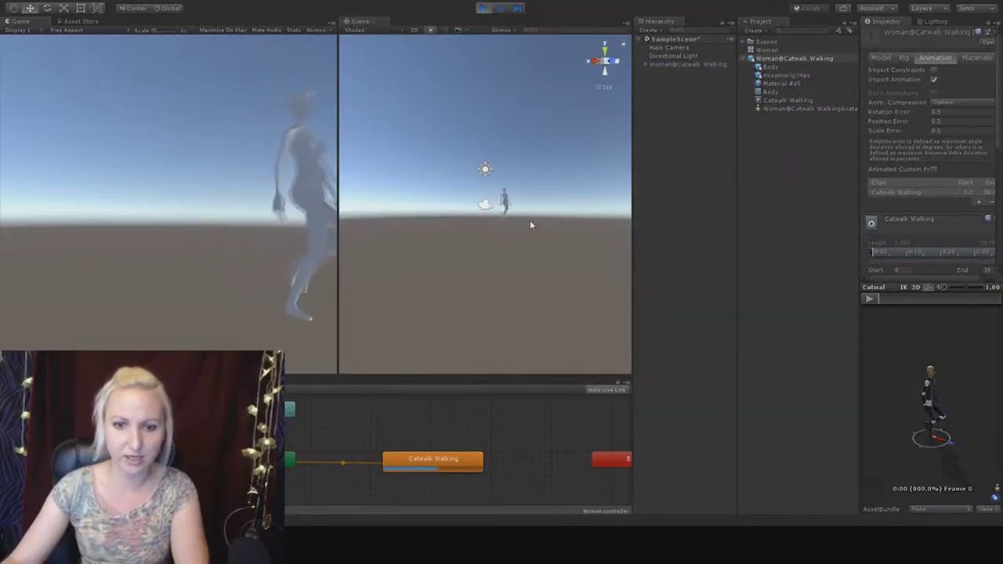
left_click_drag(338, 200, 114, 208)
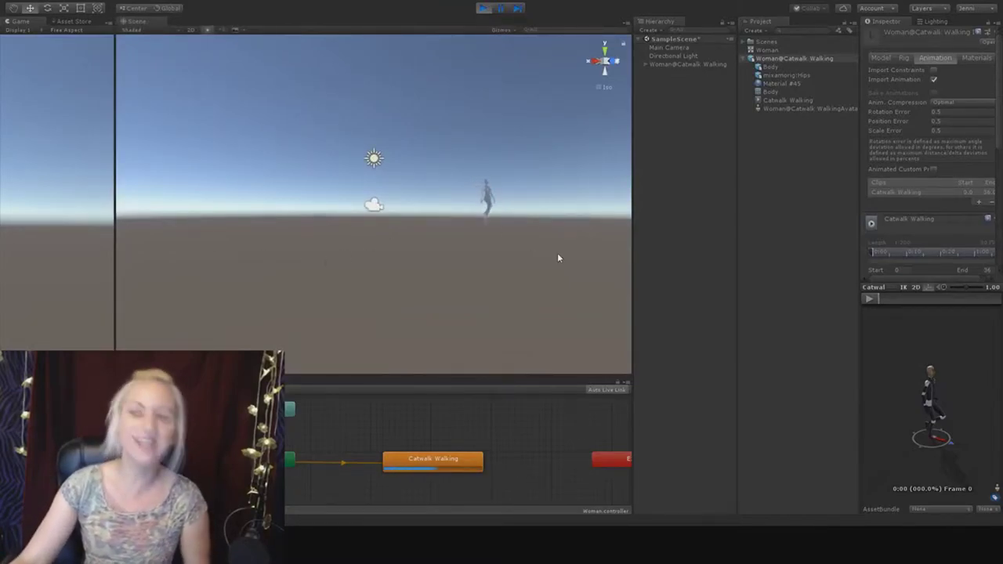
left_click(483, 8)
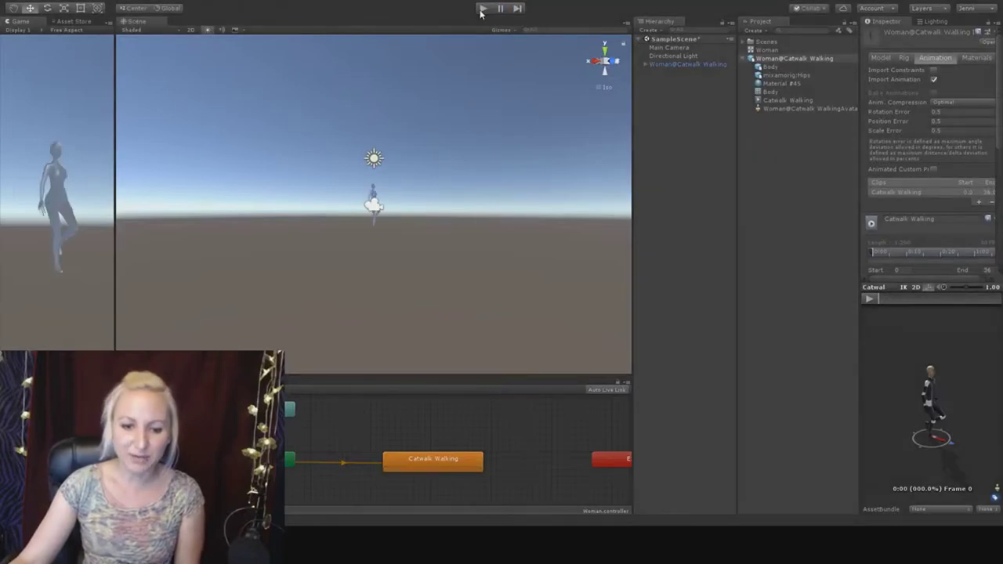
left_click_drag(447, 375, 460, 340)
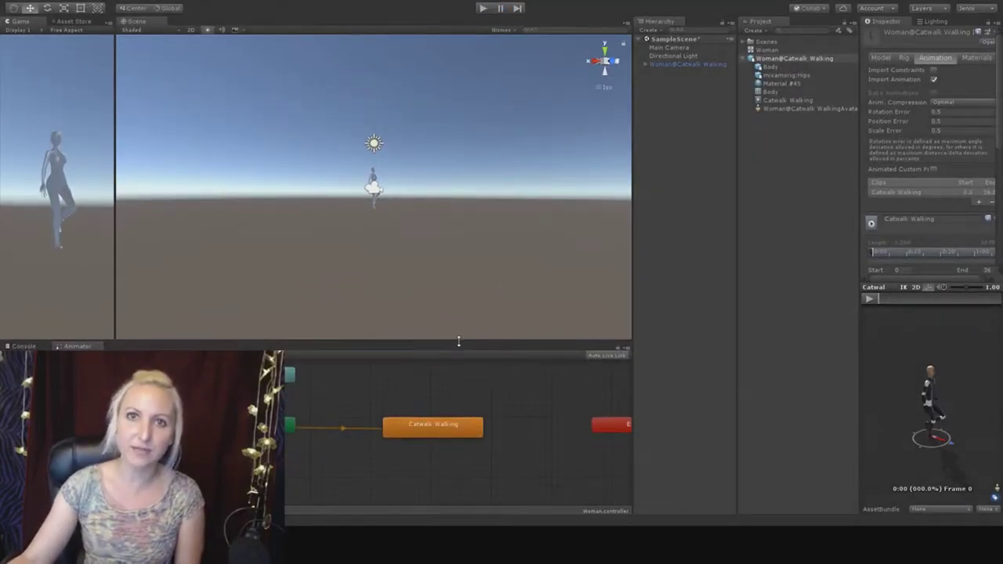